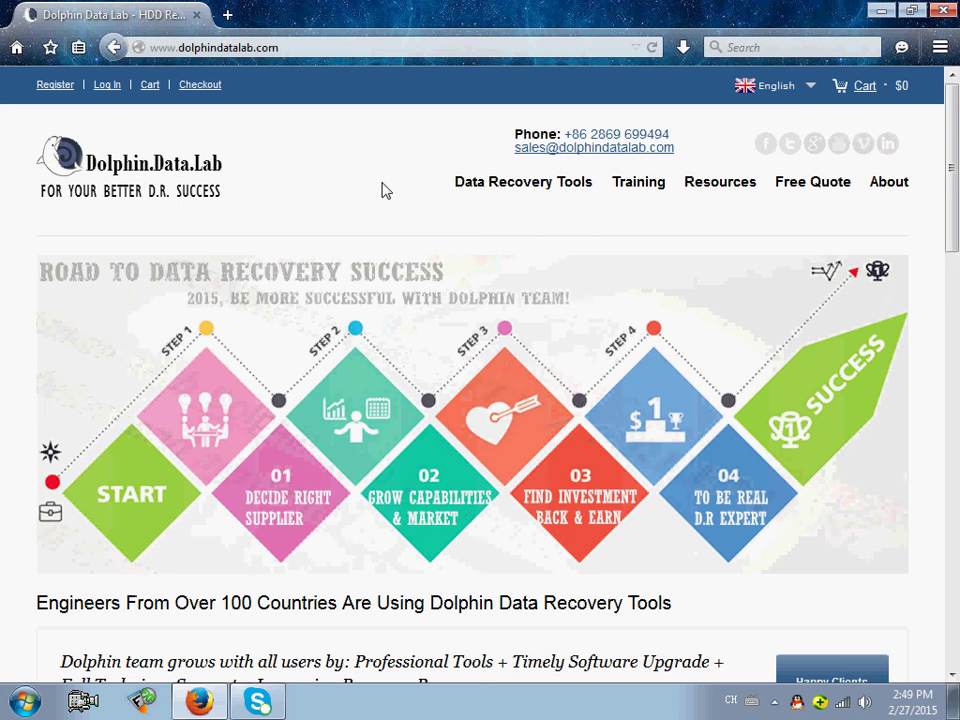
Step: Open the product page for the DFL-SRP For WD Firmware Repair Tool from the site's HDD Repair Tools category
mouse_move(553, 182)
mouse_move(540, 212)
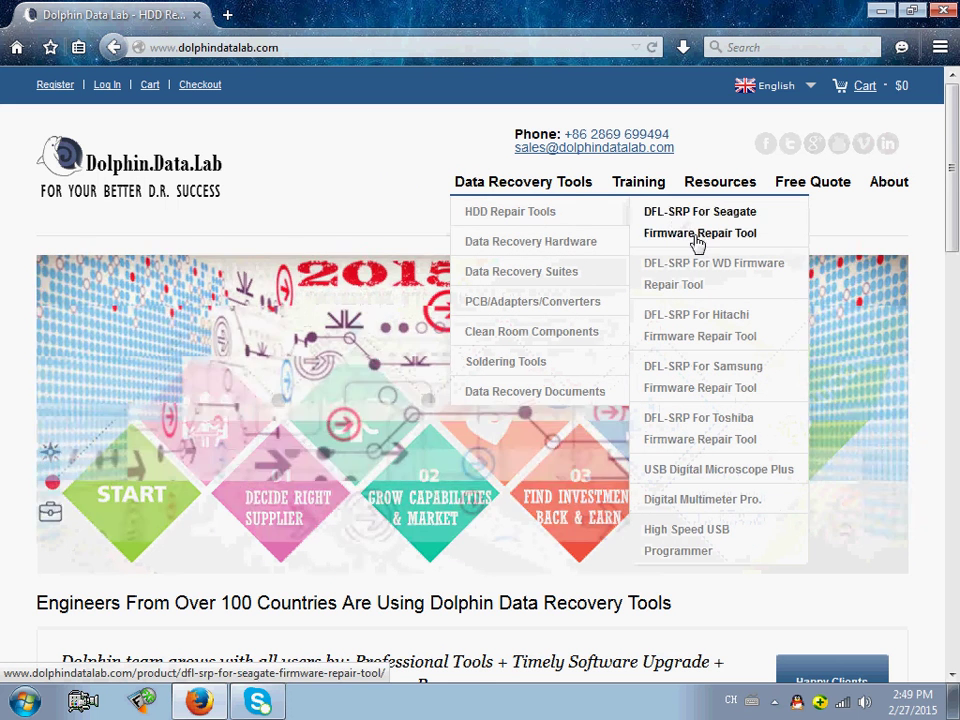
left_click(699, 275)
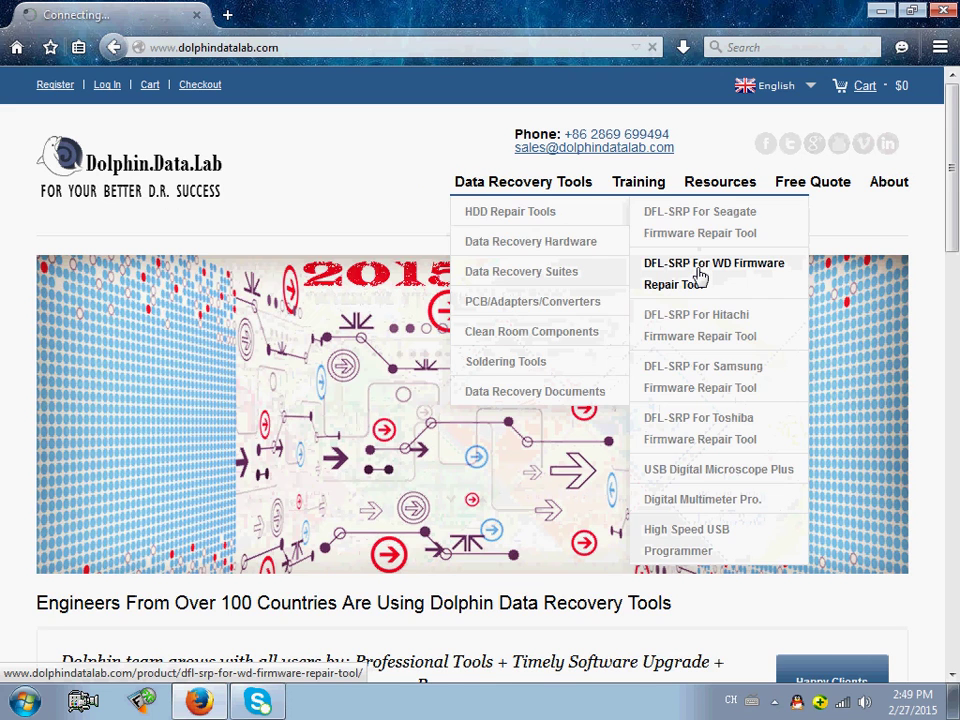
Step: Look through the WD repair tool's product page, covering its description, datasheet link, drive connection photo and purchasing instructions
scroll(433, 336, "down", 1)
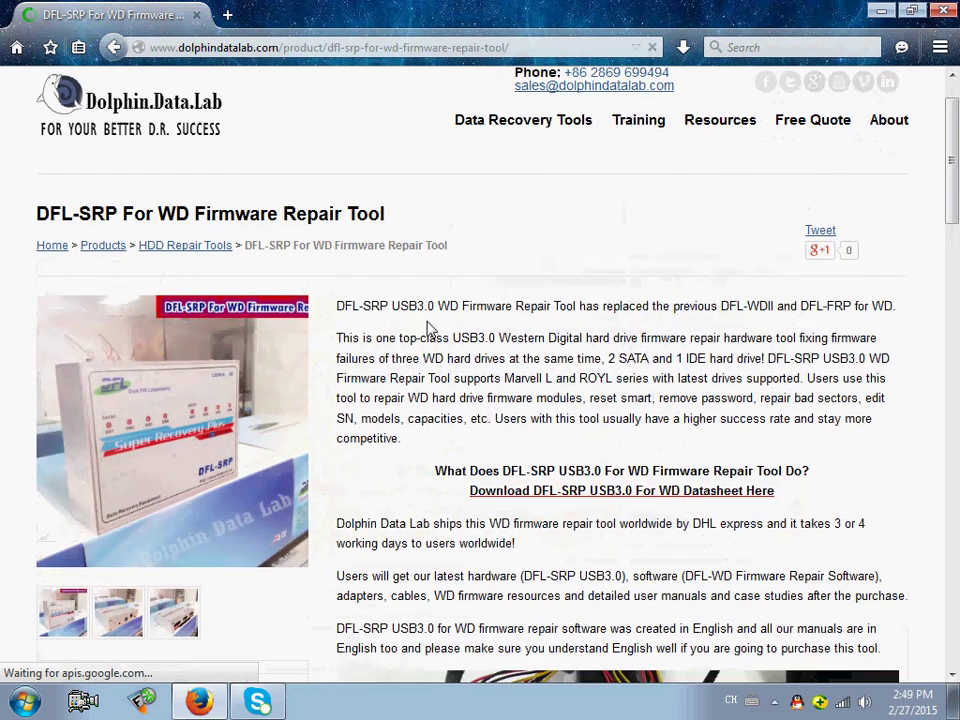
scroll(428, 328, "up", 1)
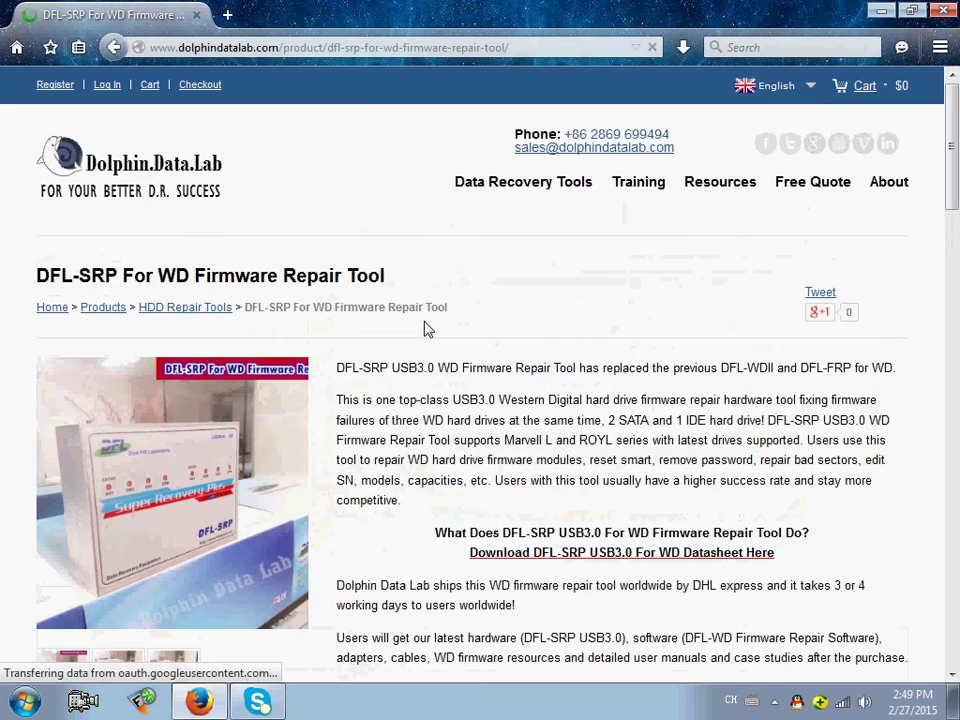
scroll(392, 328, "down", 5)
scroll(527, 300, "up", 5)
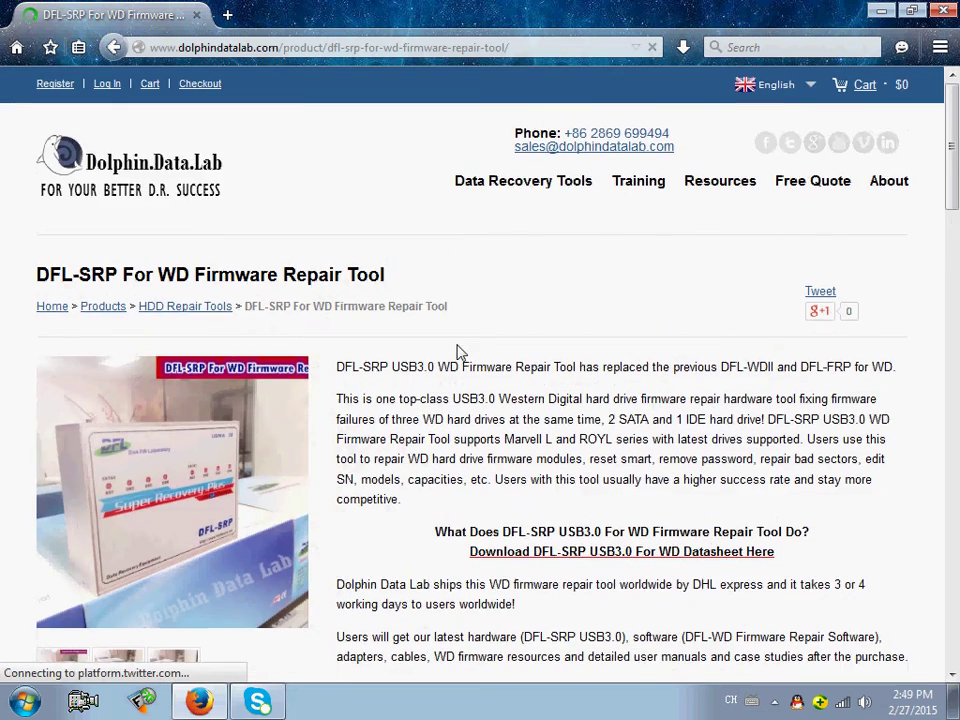
scroll(459, 349, "down", 7)
scroll(536, 287, "up", 5)
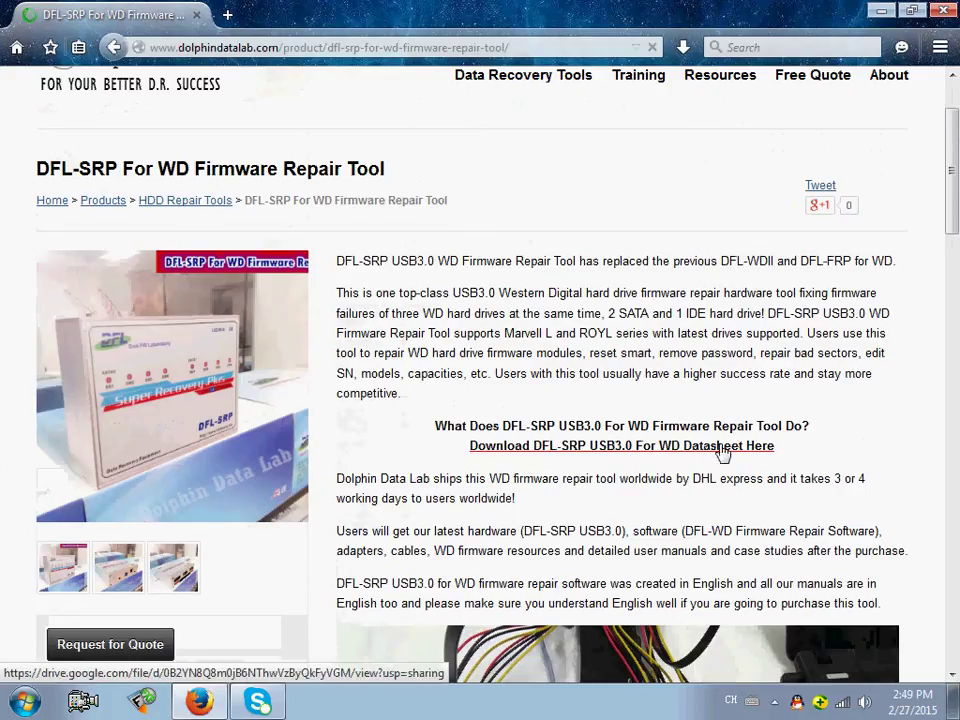
scroll(600, 380, "up", 2)
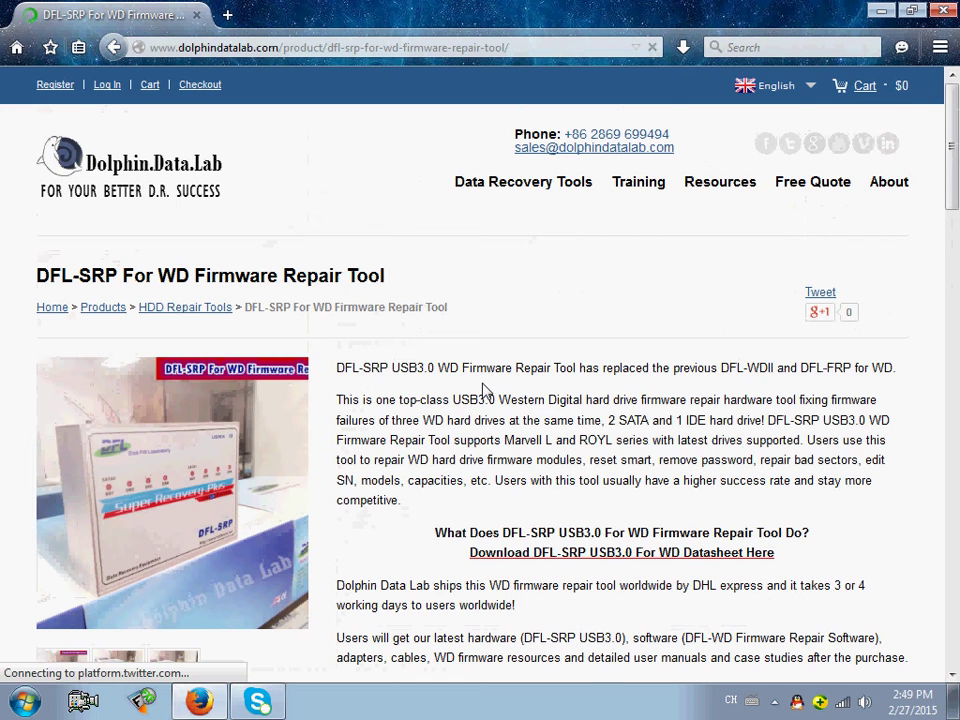
scroll(483, 390, "down", 15)
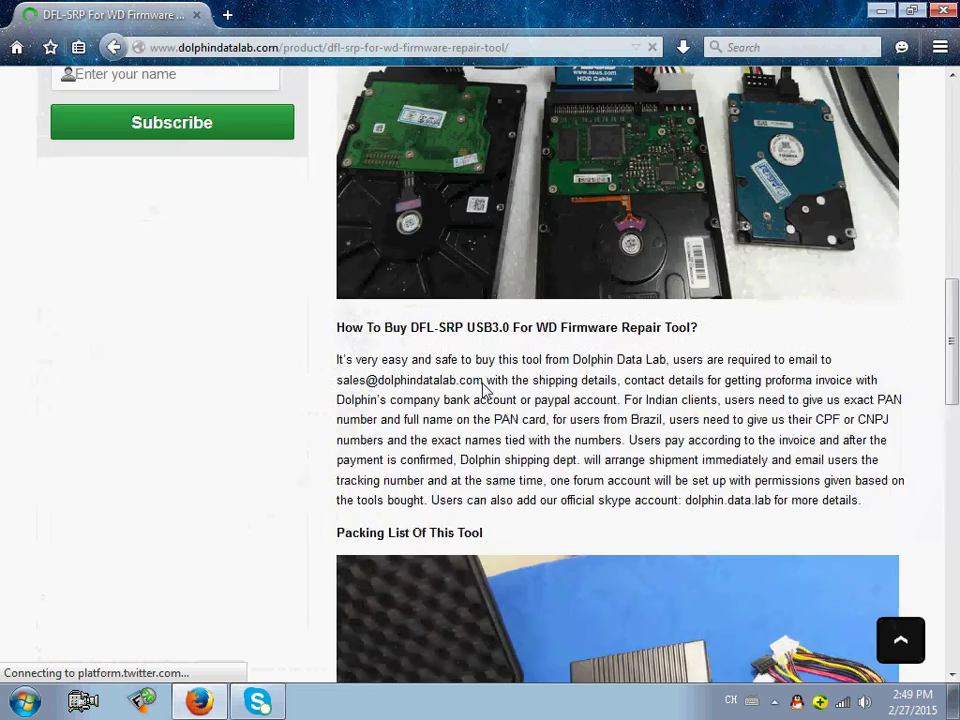
scroll(485, 391, "up", 8)
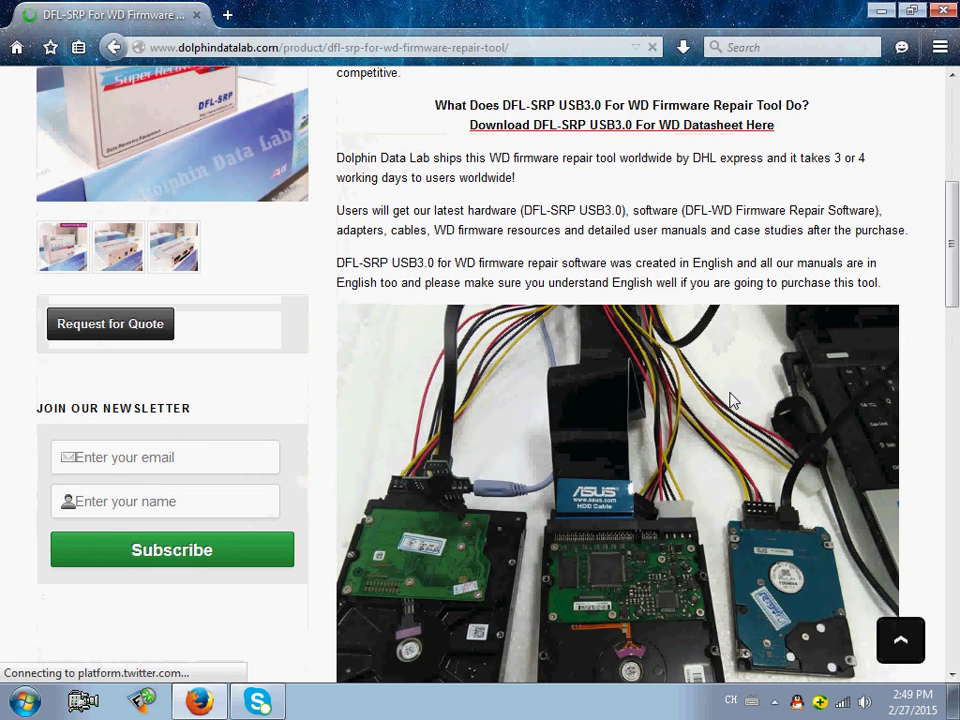
scroll(575, 440, "down", 2)
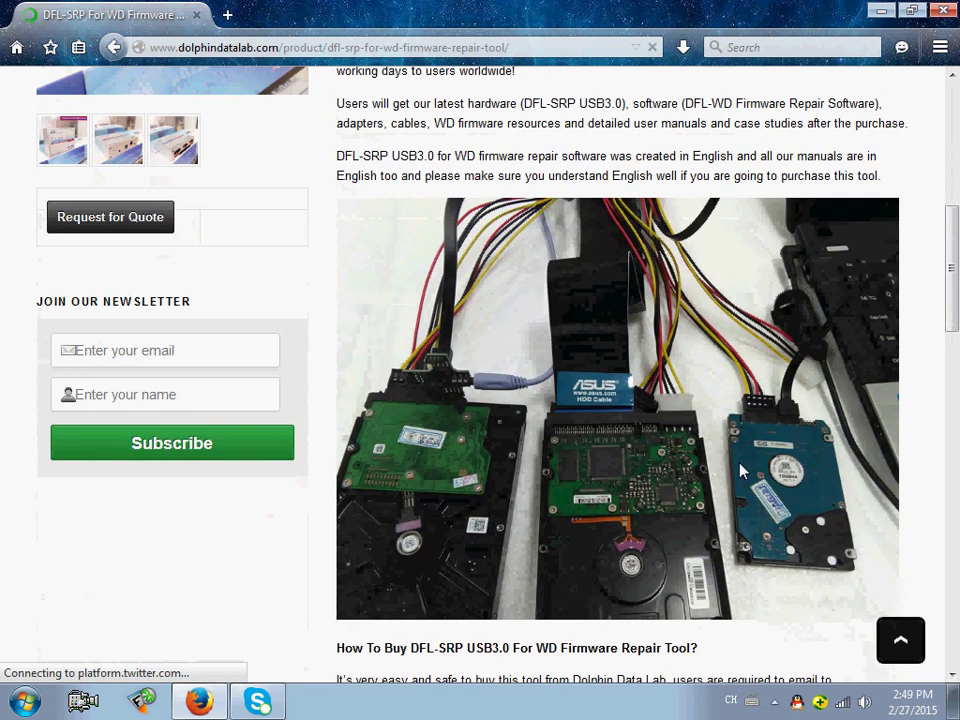
scroll(602, 396, "up", 8)
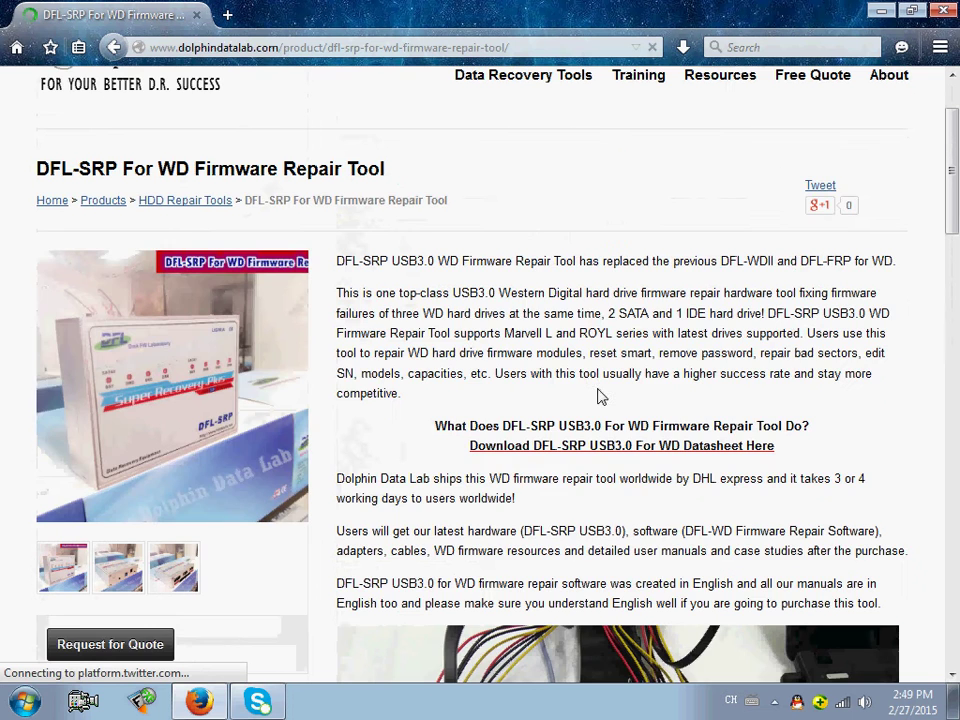
scroll(590, 401, "up", 2)
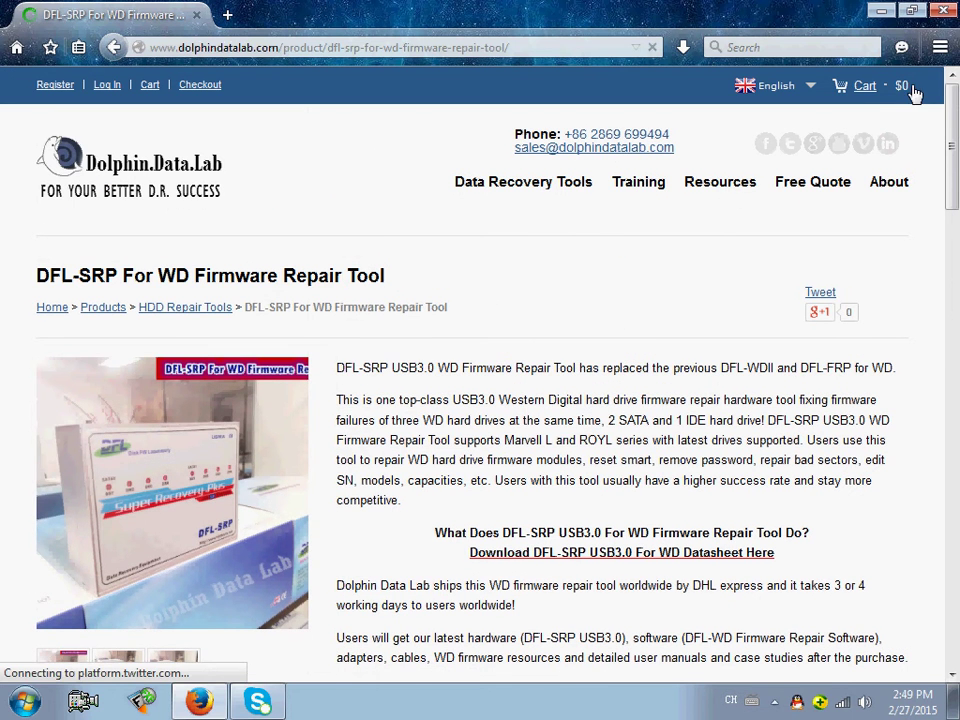
Step: Minimize the browser and start the DFL-WD program on the SATA1 channel
left_click(875, 12)
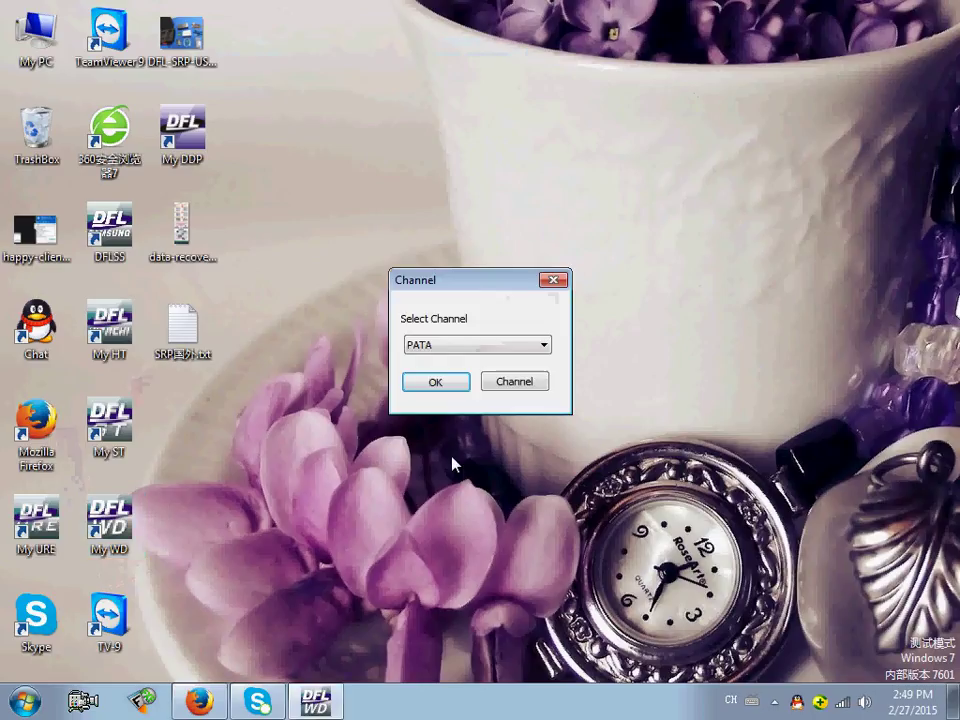
left_click(505, 346)
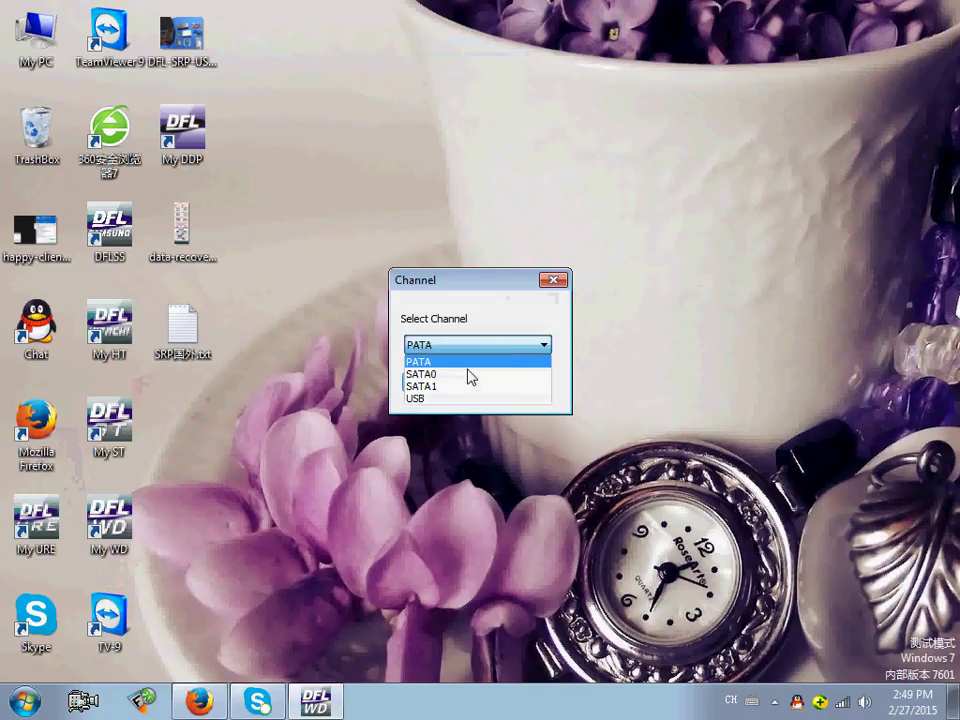
left_click(437, 386)
left_click(435, 384)
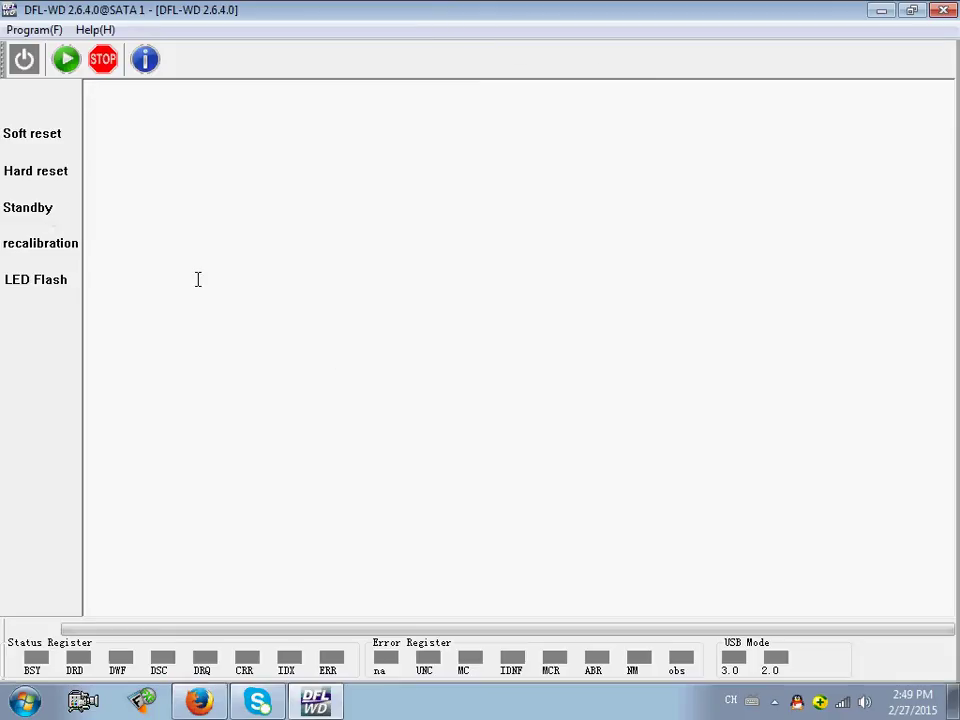
Step: Power on the connected drive and start the WD utility in Normal mode with the WDC Marvall family
left_click(25, 62)
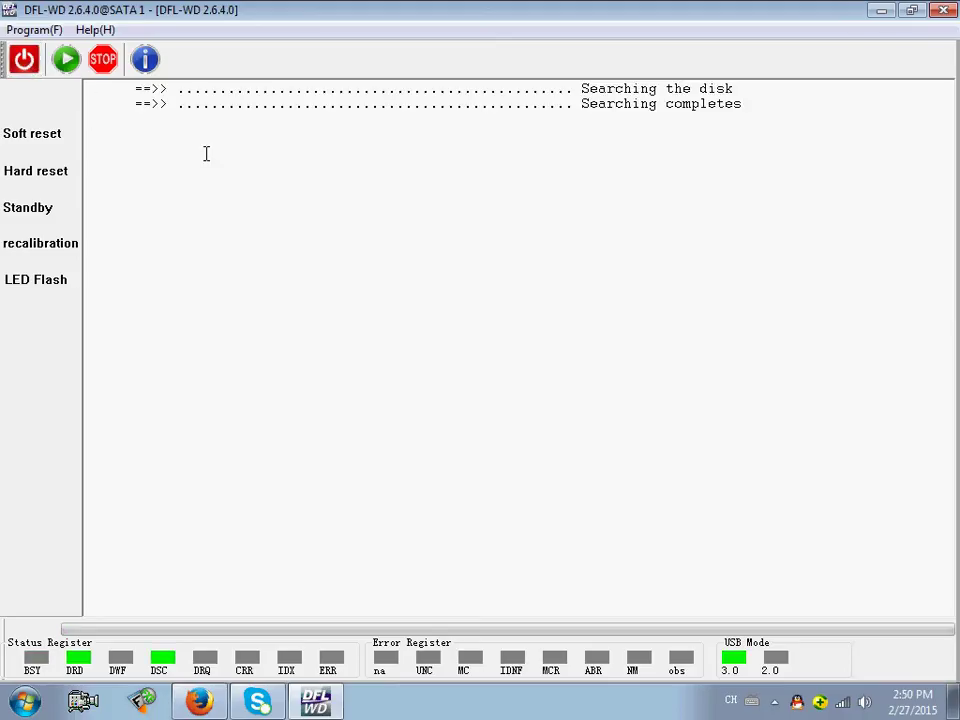
left_click(66, 62)
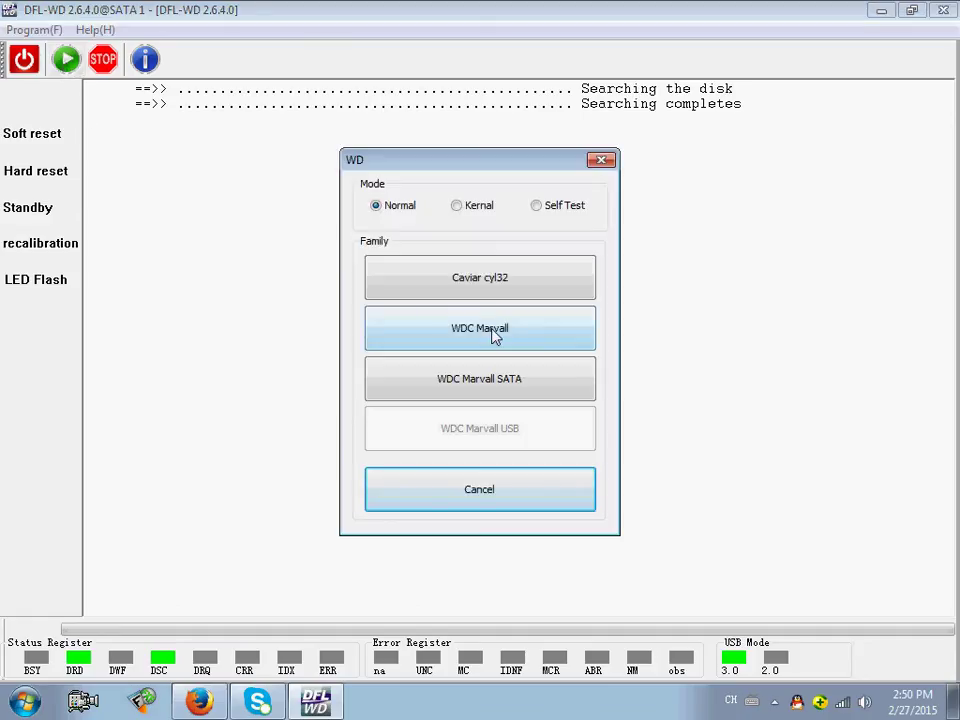
left_click(508, 334)
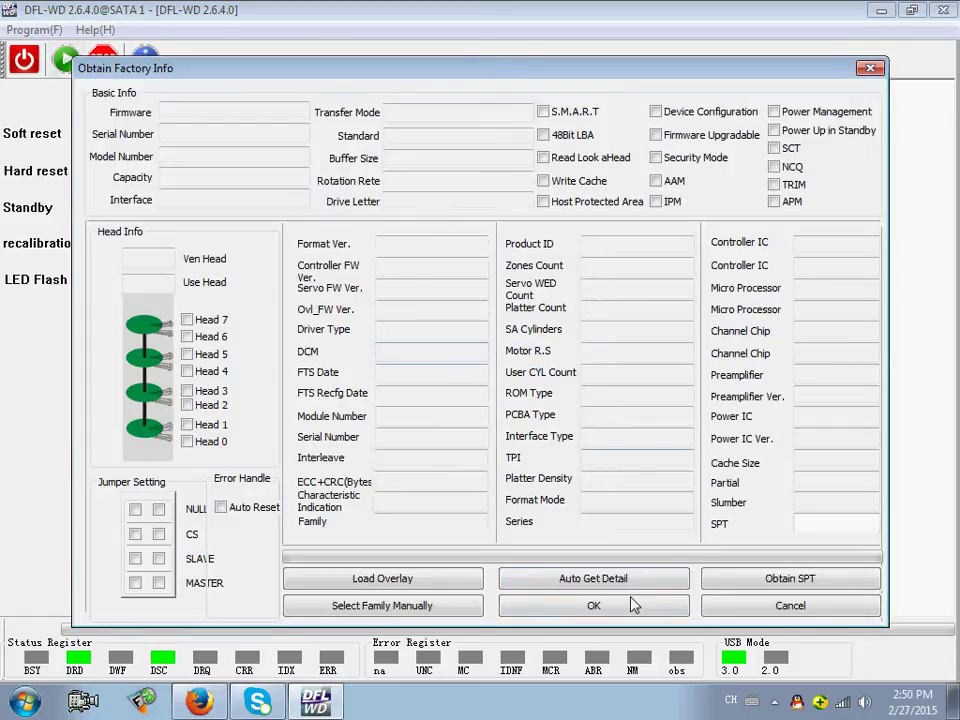
Step: Get the drive's factory details automatically, accept them to enter the main program, and review the initialization log
left_click(605, 576)
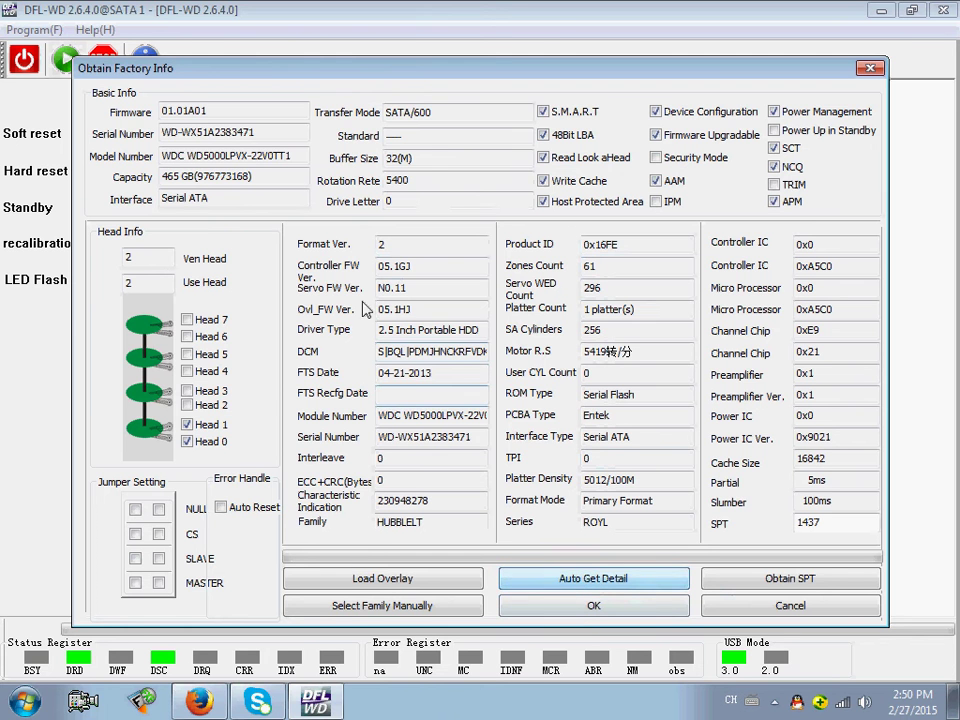
left_click(619, 614)
left_click(543, 538)
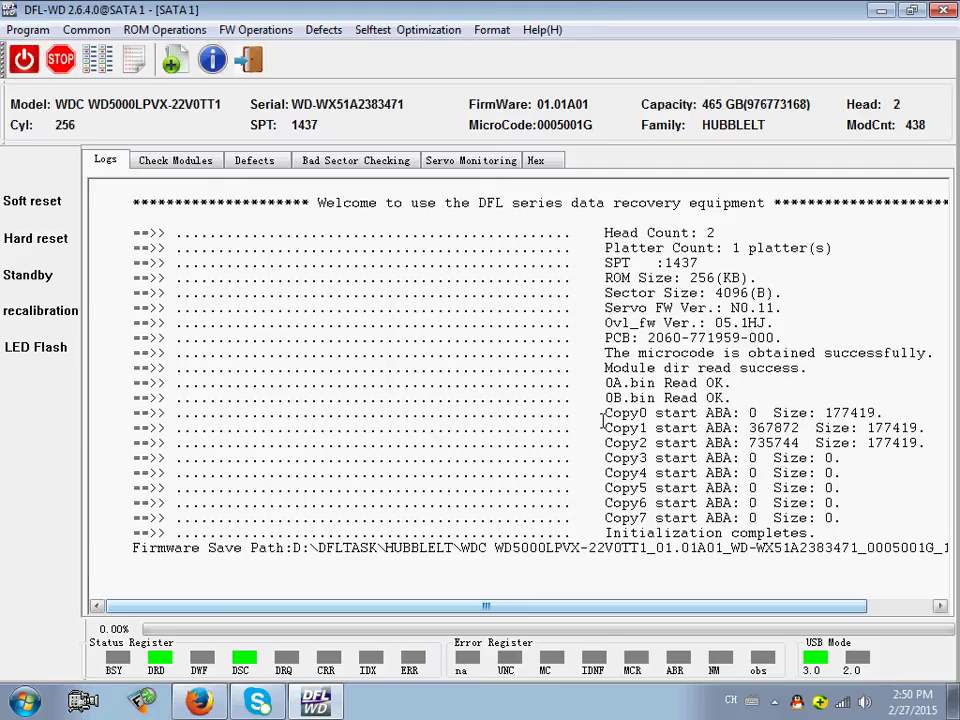
left_click_drag(656, 597, 773, 608)
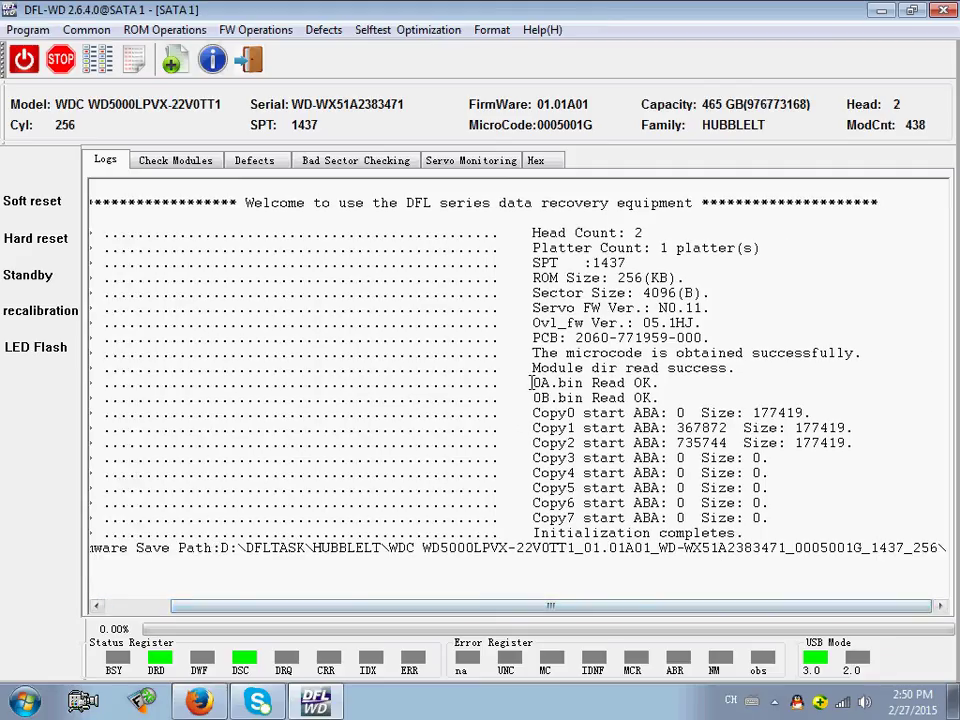
left_click_drag(551, 606, 433, 608)
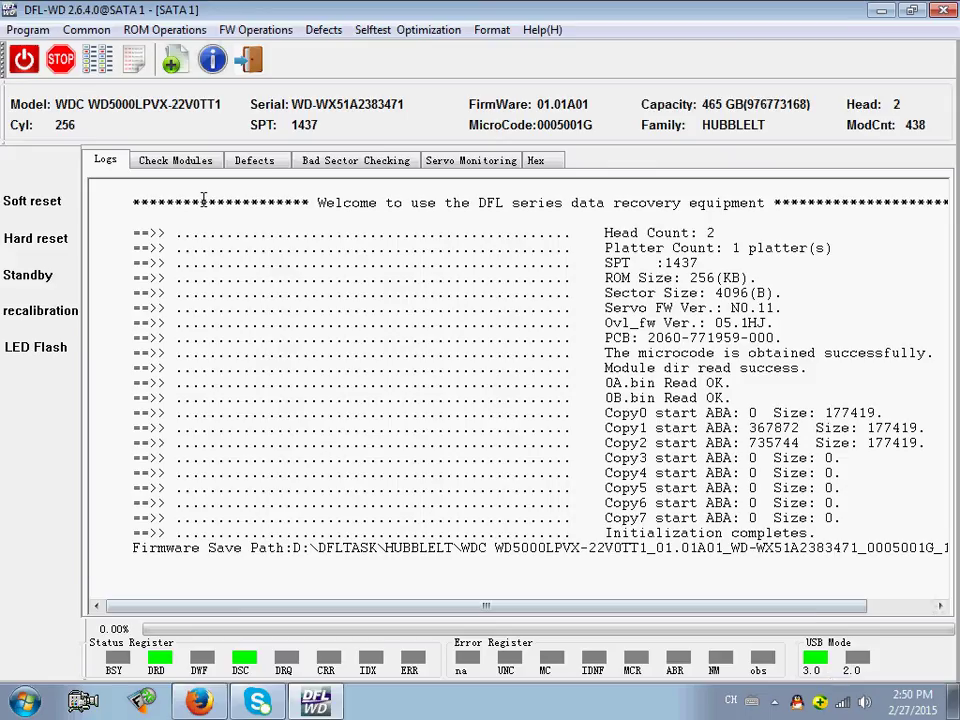
Step: Display the firmware module list and test the checked modules with the By ID read option, stopping the test partway
left_click(176, 160)
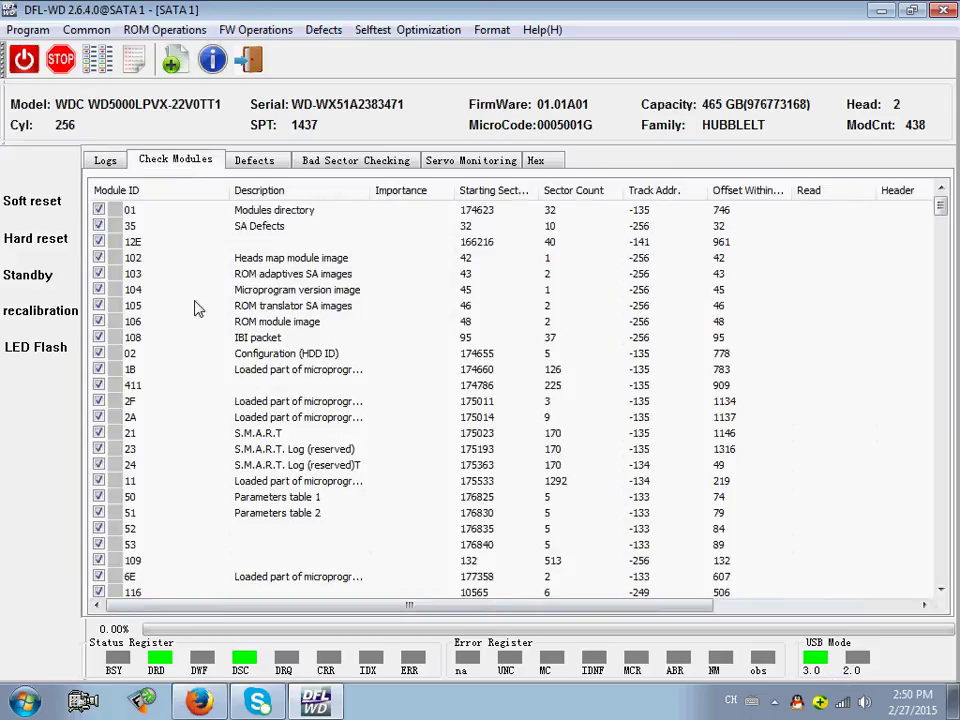
scroll(225, 371, "down", 5)
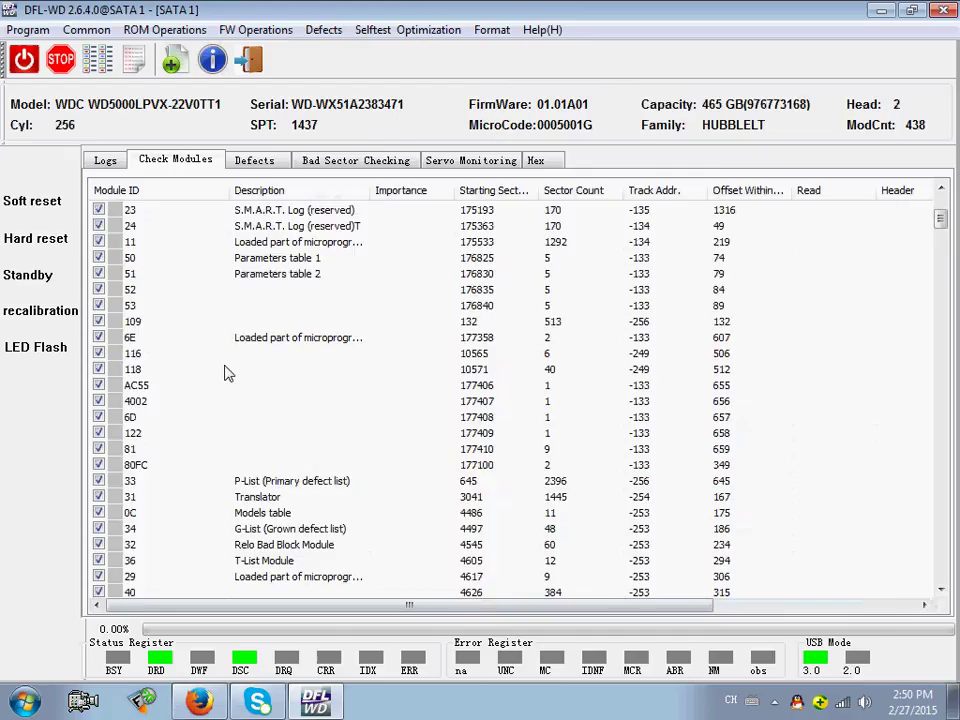
scroll(225, 370, "up", 5)
right_click(174, 212)
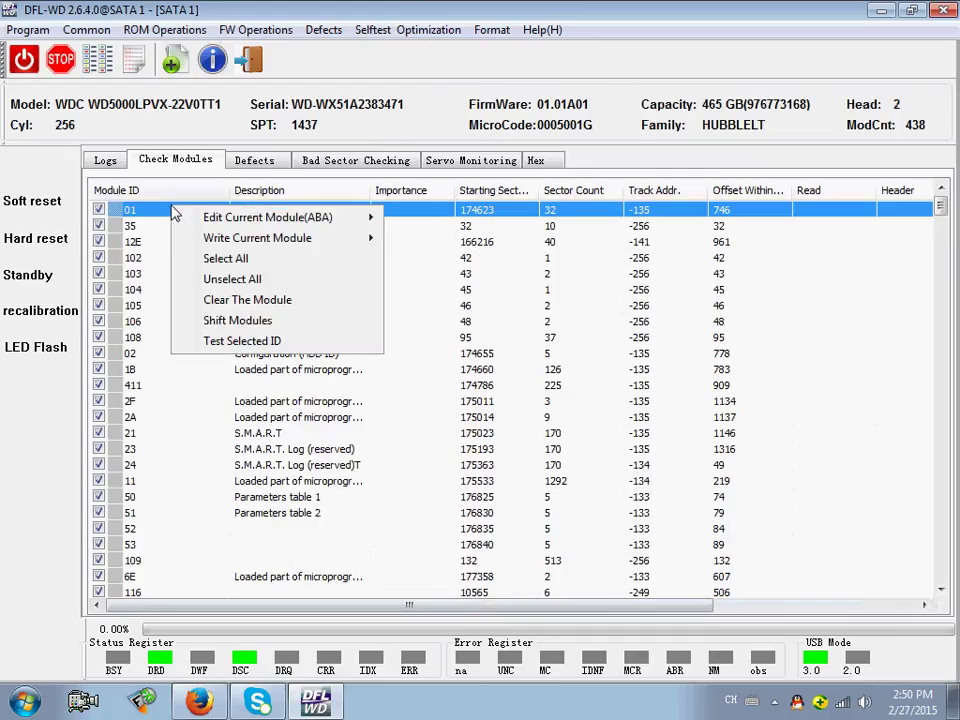
left_click(245, 342)
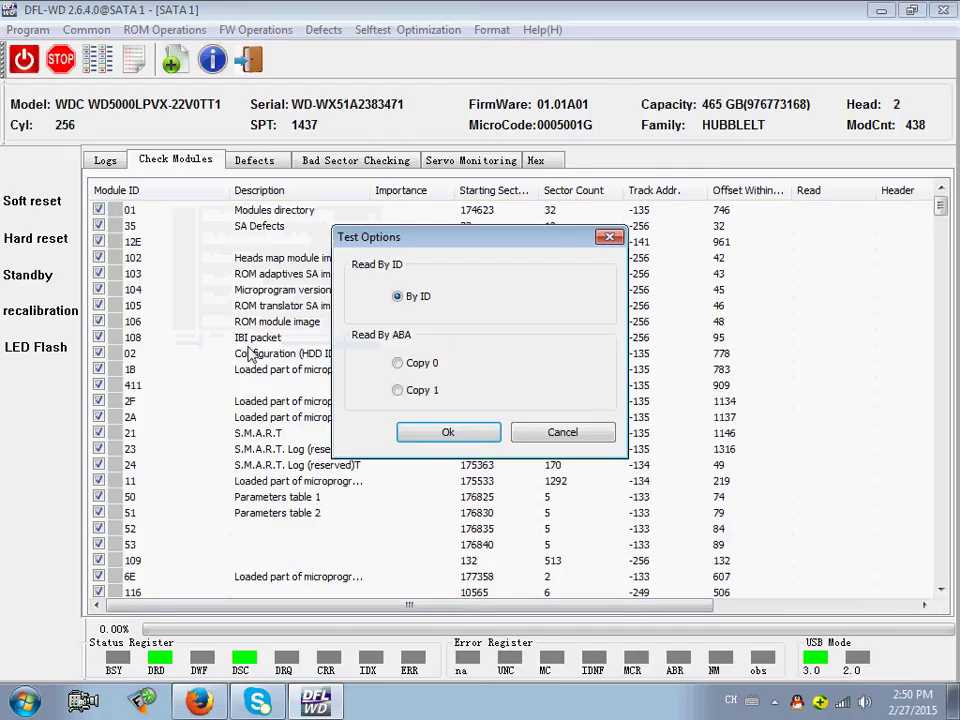
left_click(437, 436)
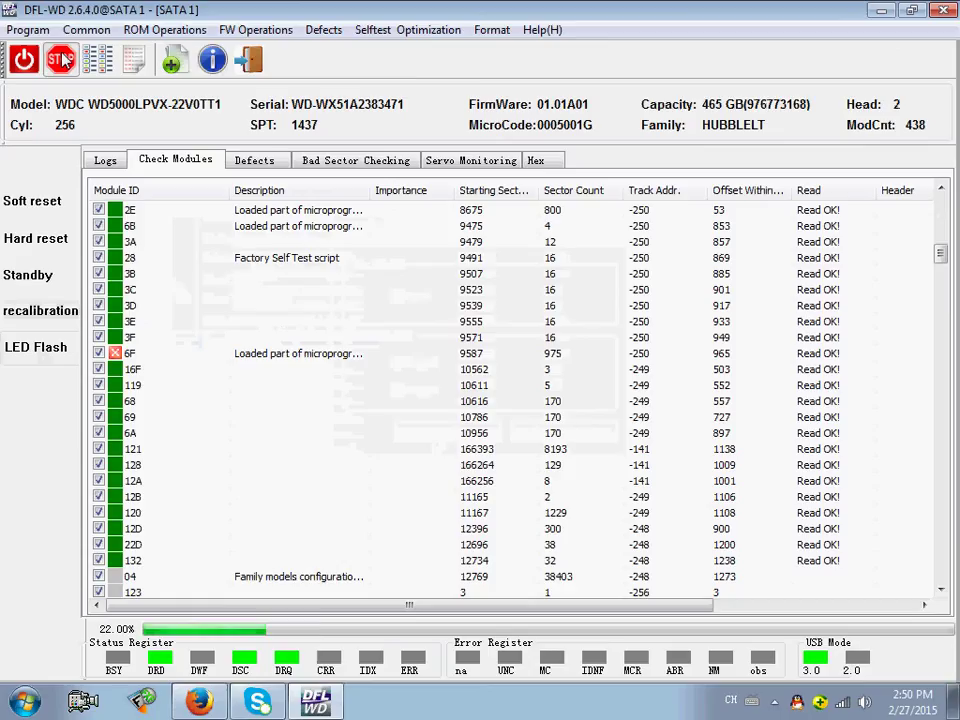
scroll(289, 304, "up", 5)
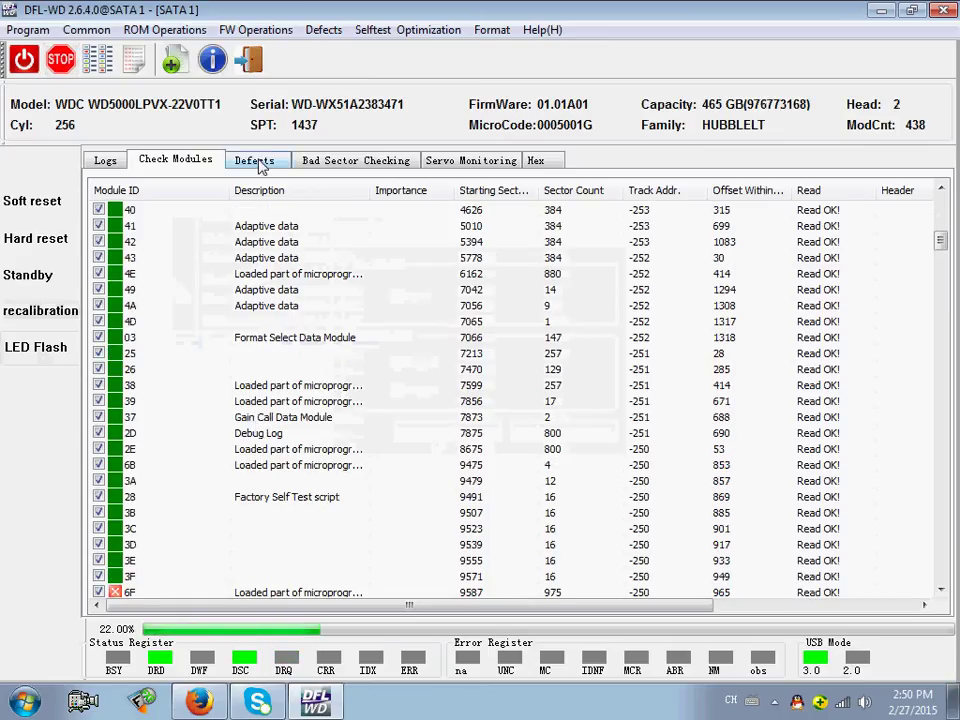
Step: Load the drive's P-list in the defects view and look through its cylinder, head and sector entries
left_click(256, 162)
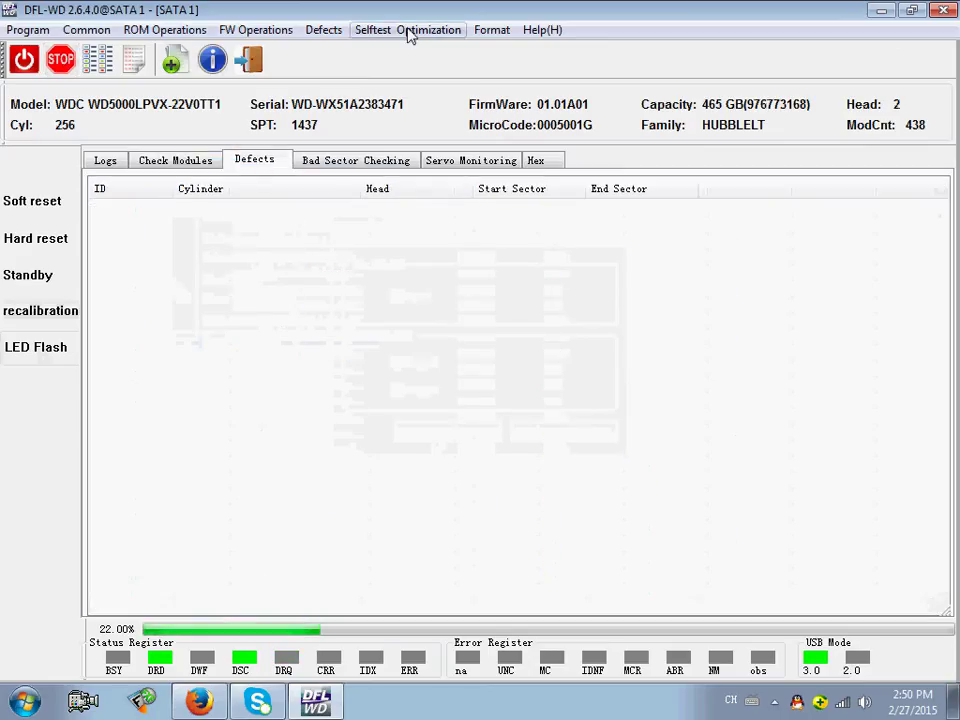
left_click(323, 30)
mouse_move(393, 60)
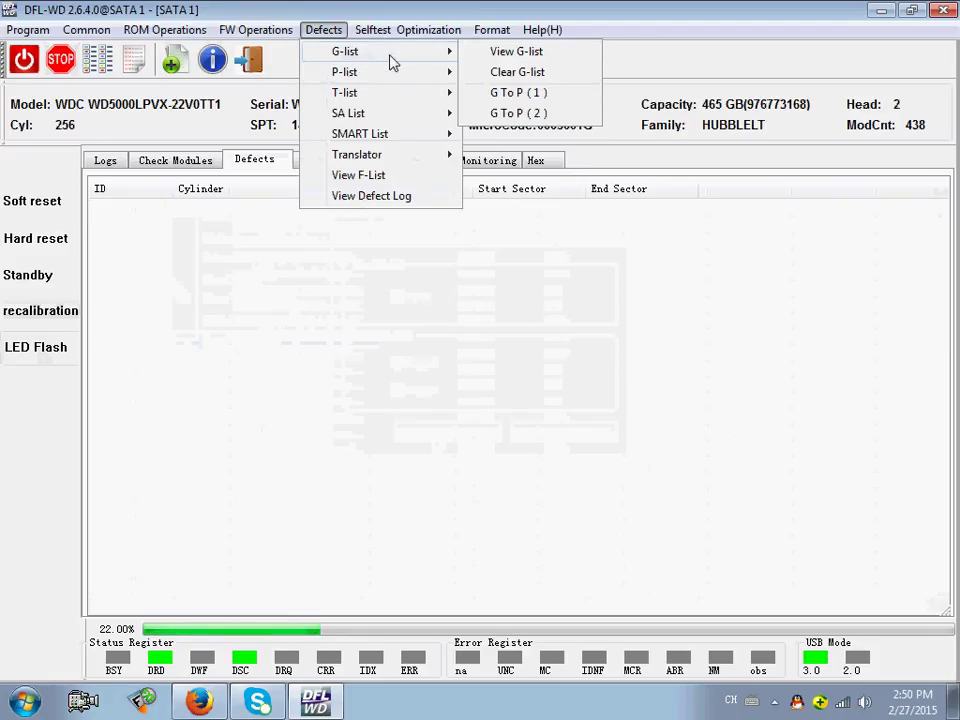
left_click(514, 75)
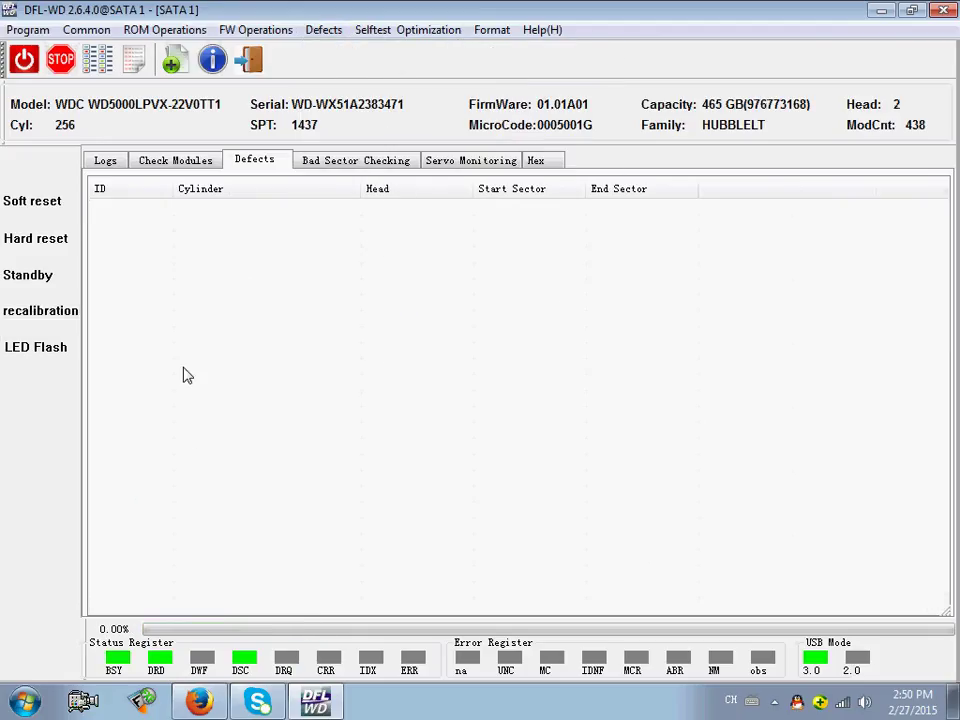
scroll(283, 376, "down", 10)
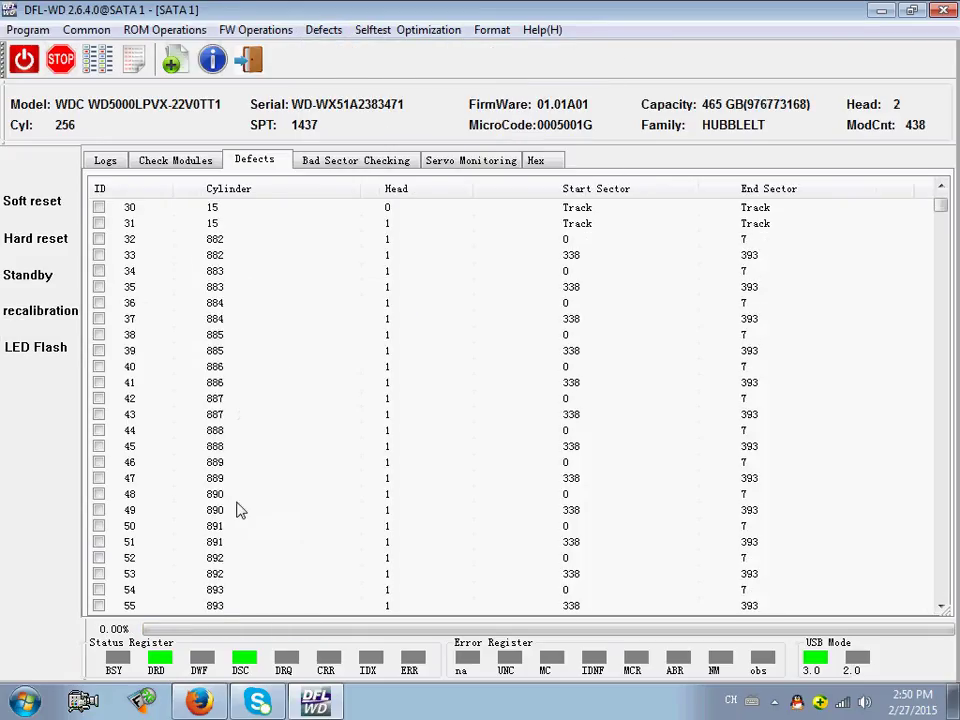
scroll(240, 510, "up", 10)
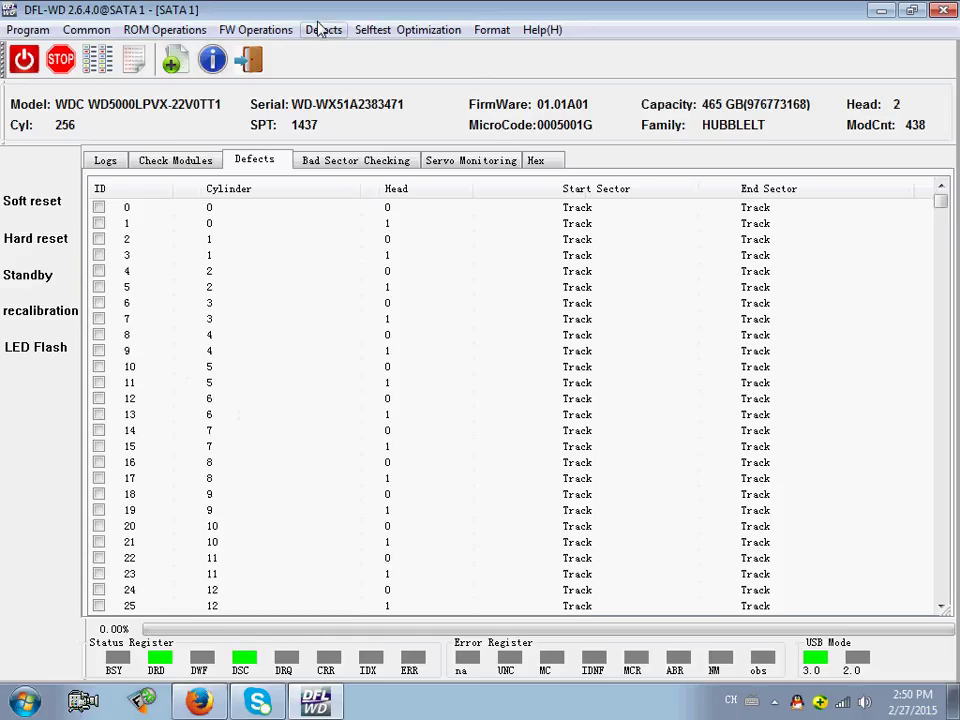
Step: Run a bad sector scan over LBA 0 to 976773168 and stop it partway
left_click(343, 162)
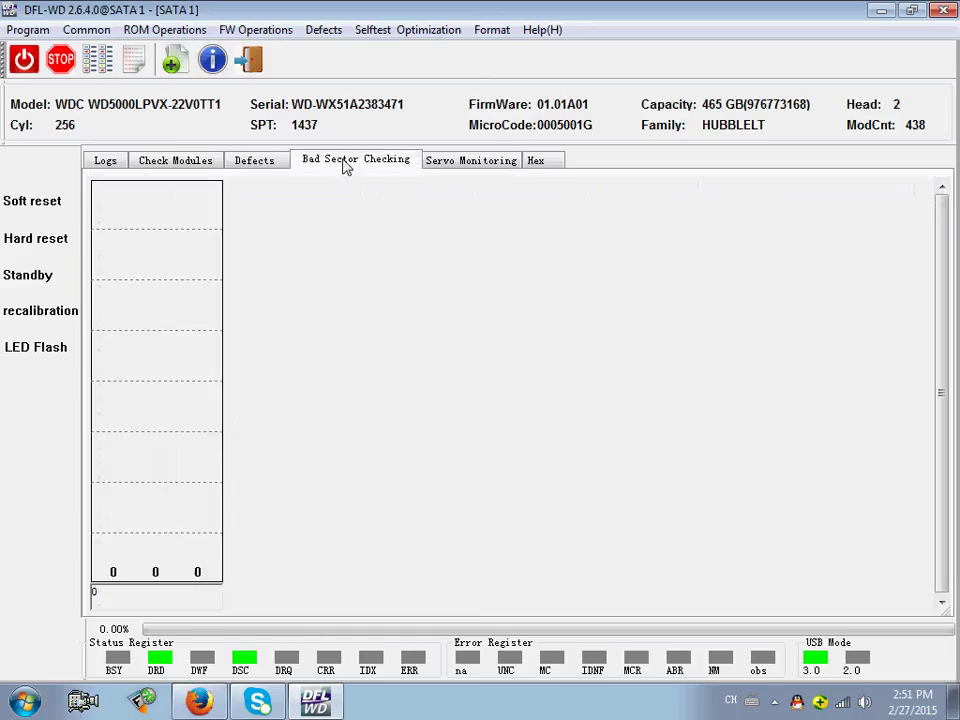
right_click(329, 279)
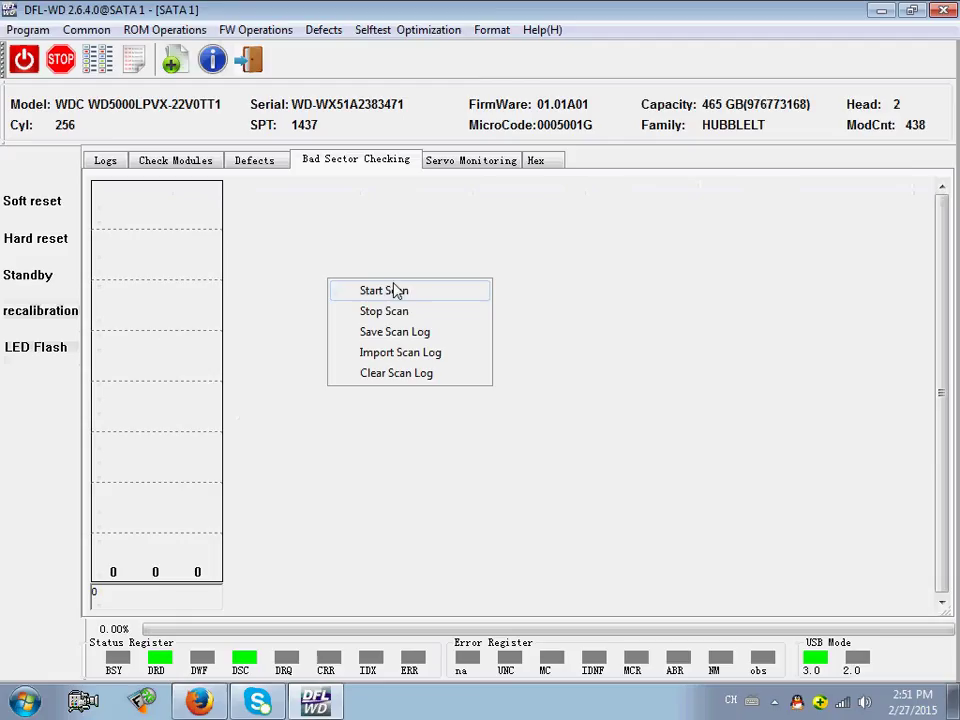
left_click(405, 294)
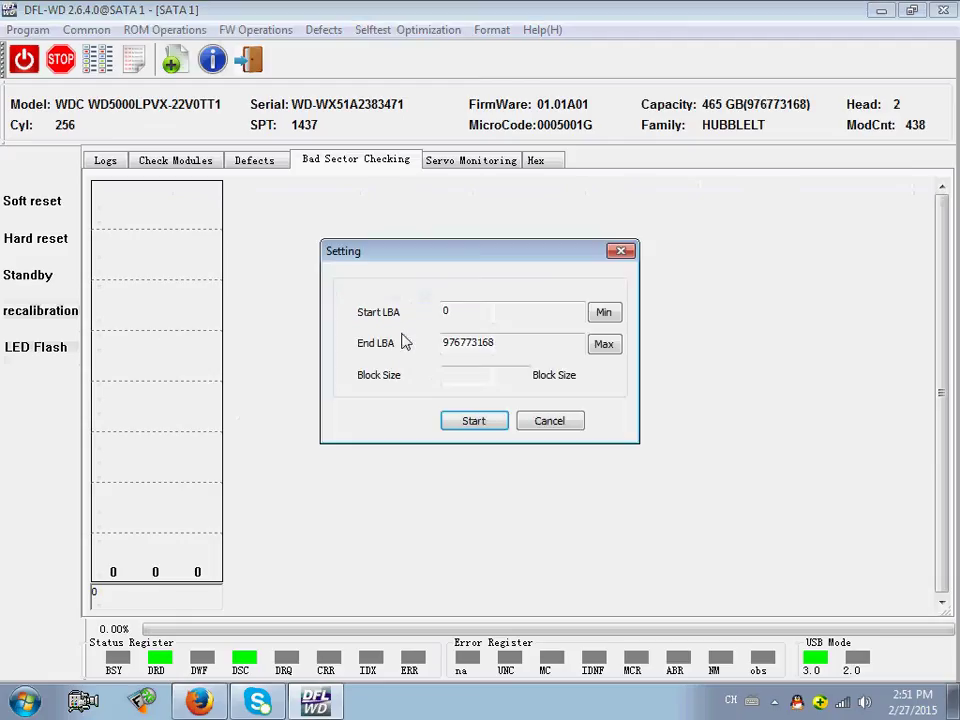
left_click(475, 419)
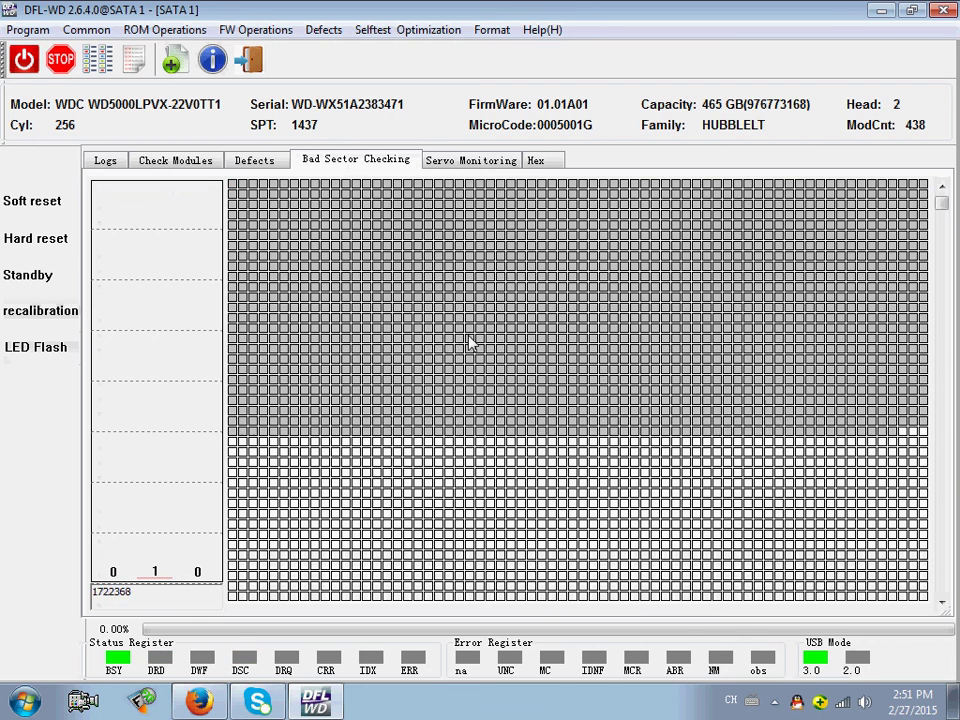
right_click(319, 273)
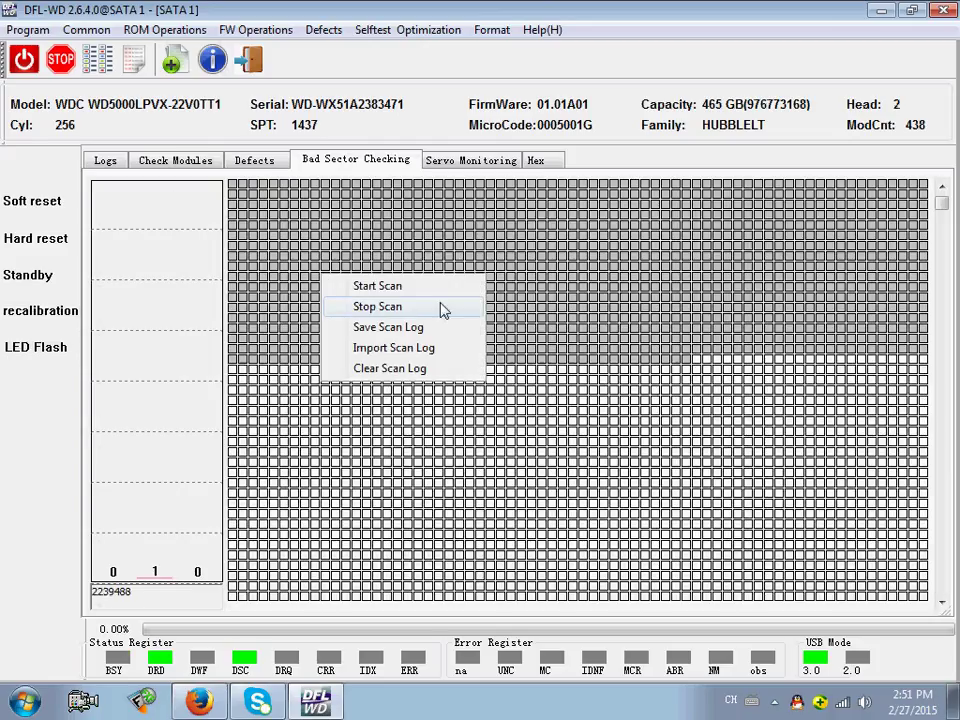
left_click(412, 307)
left_click(493, 385)
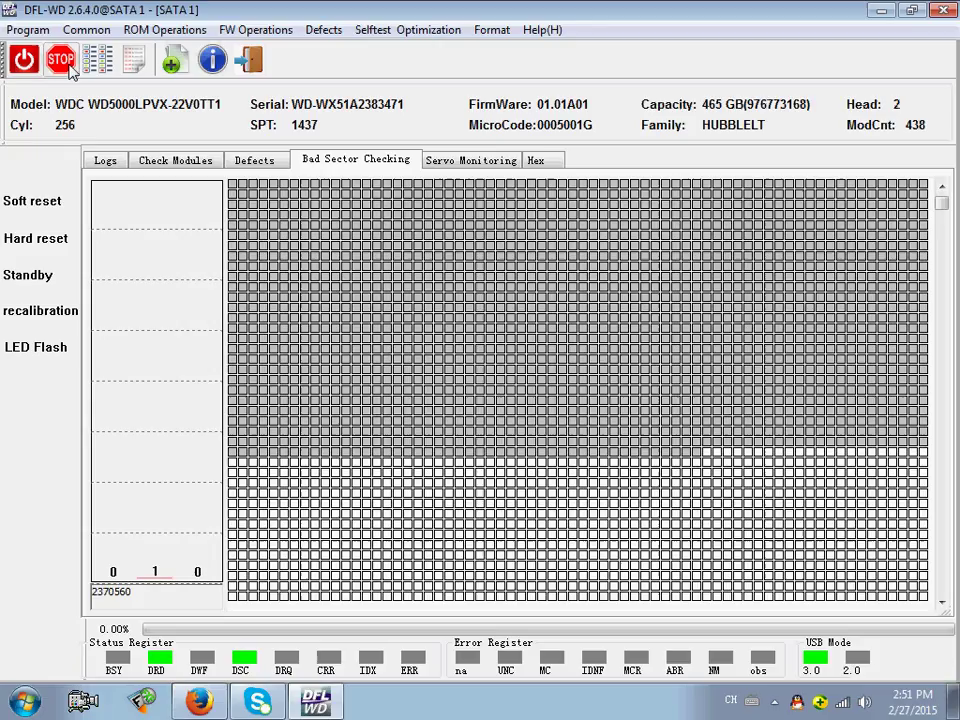
Step: Check the servo monitoring view, and read sector data into the hex view from start sector 0 with a read length of 10
left_click(473, 162)
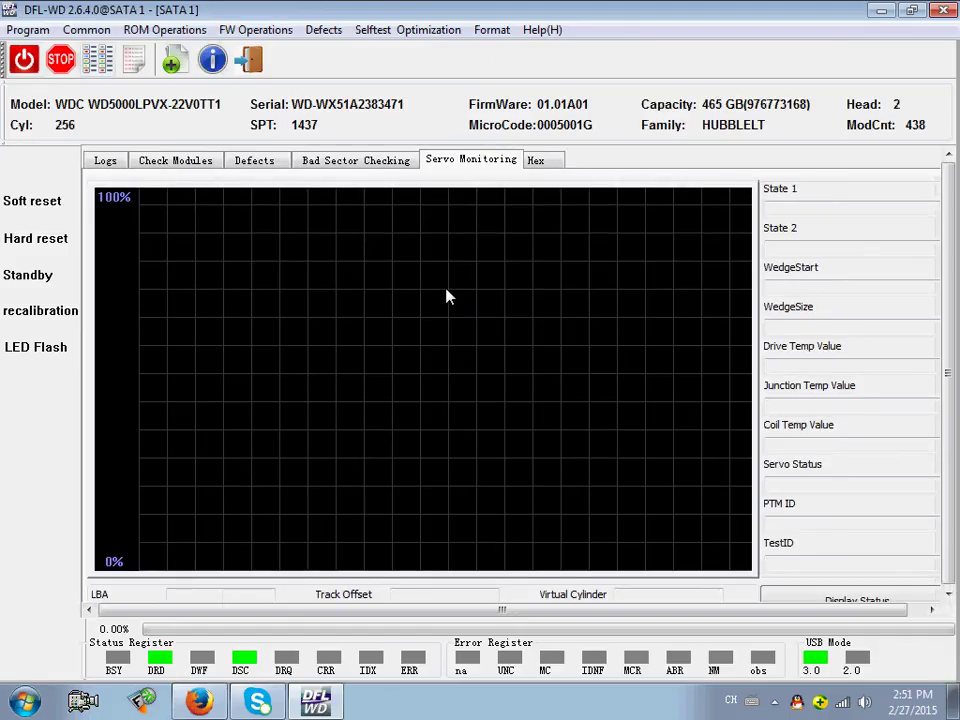
left_click(556, 163)
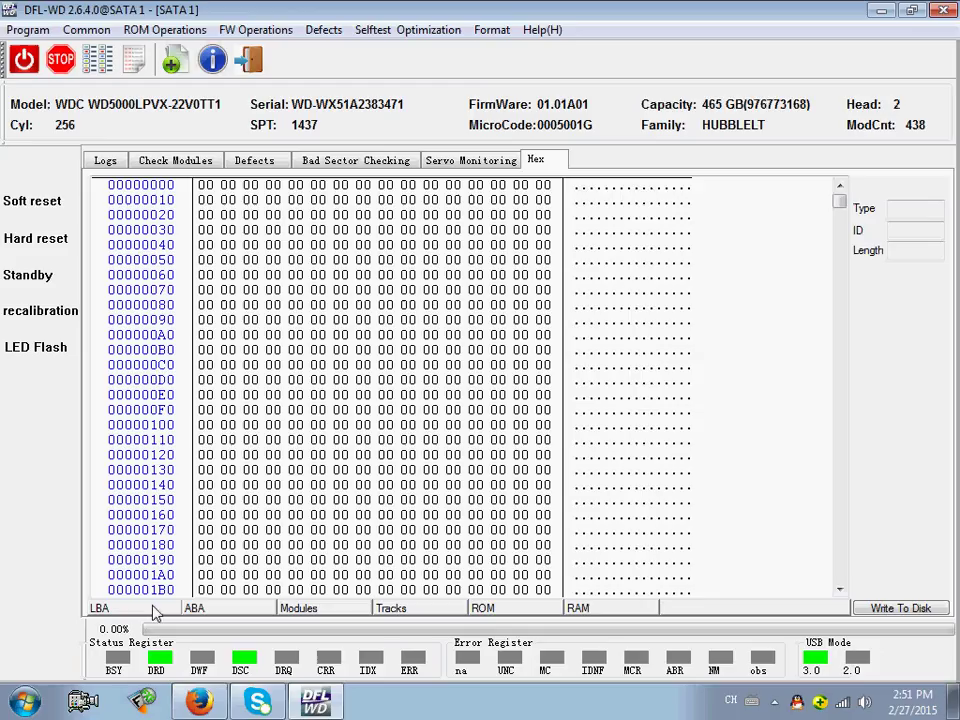
left_click(155, 618)
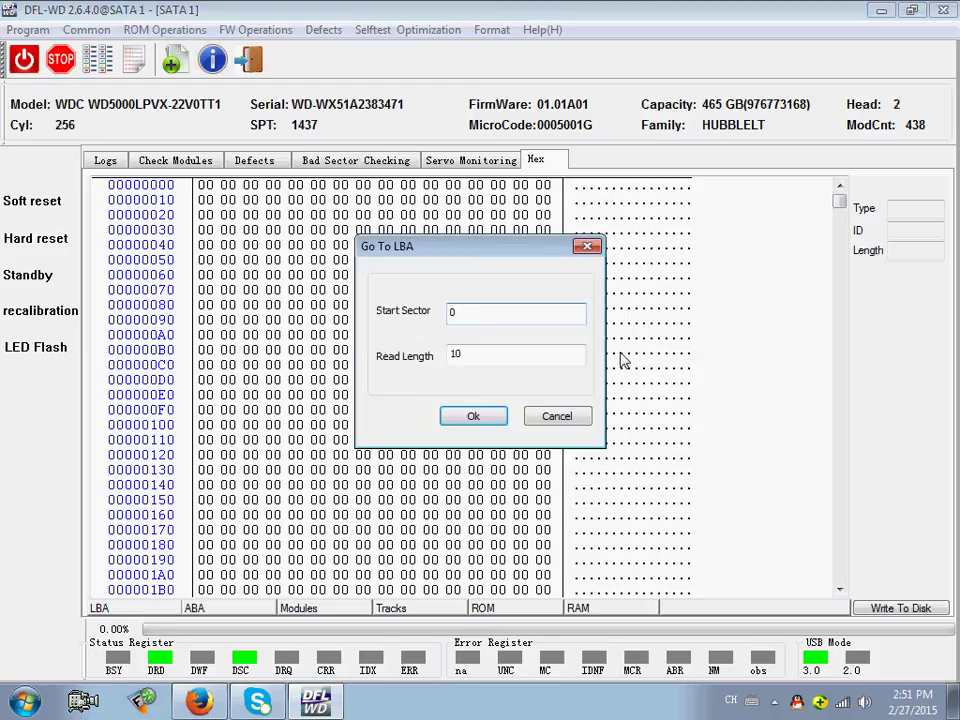
left_click(479, 358)
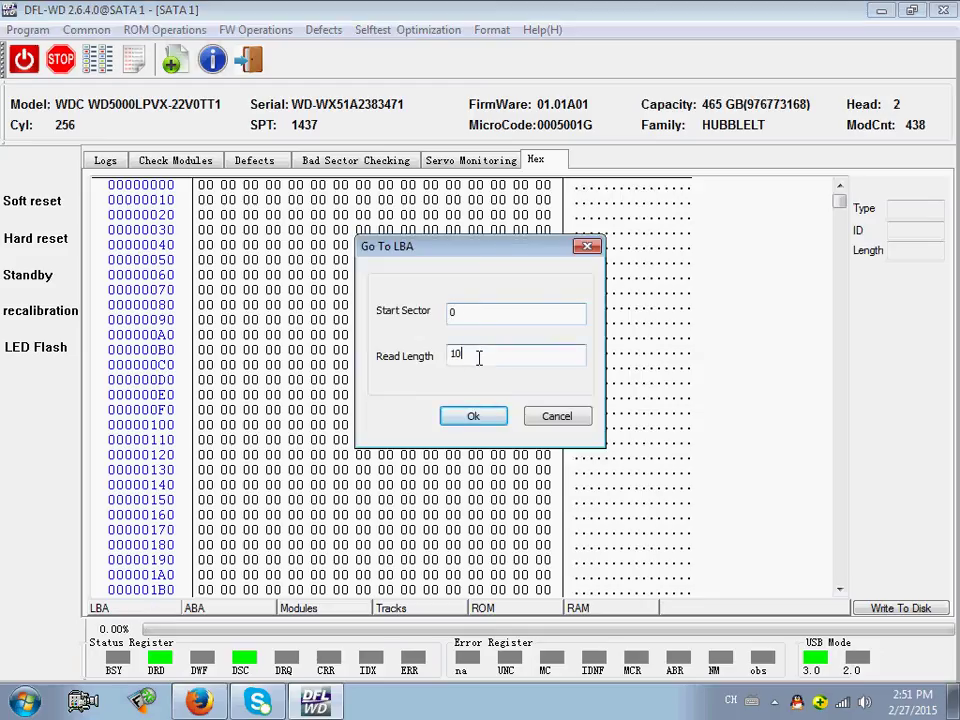
left_click(474, 418)
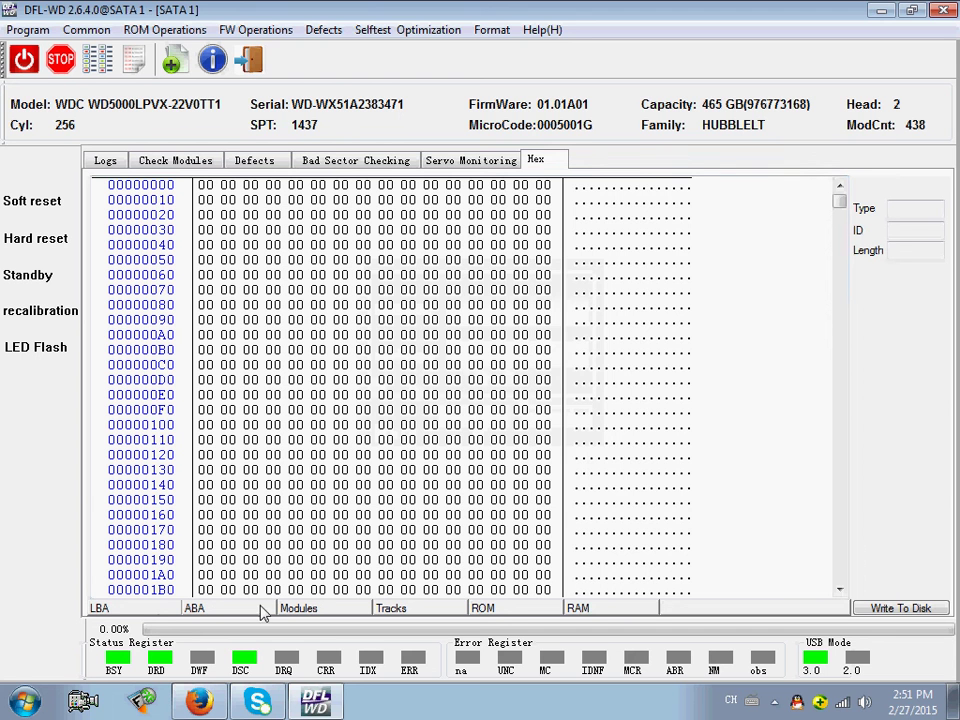
Step: Bring up the module and track lists for the hex view, cancel both, and look through the loaded sector data
left_click(316, 611)
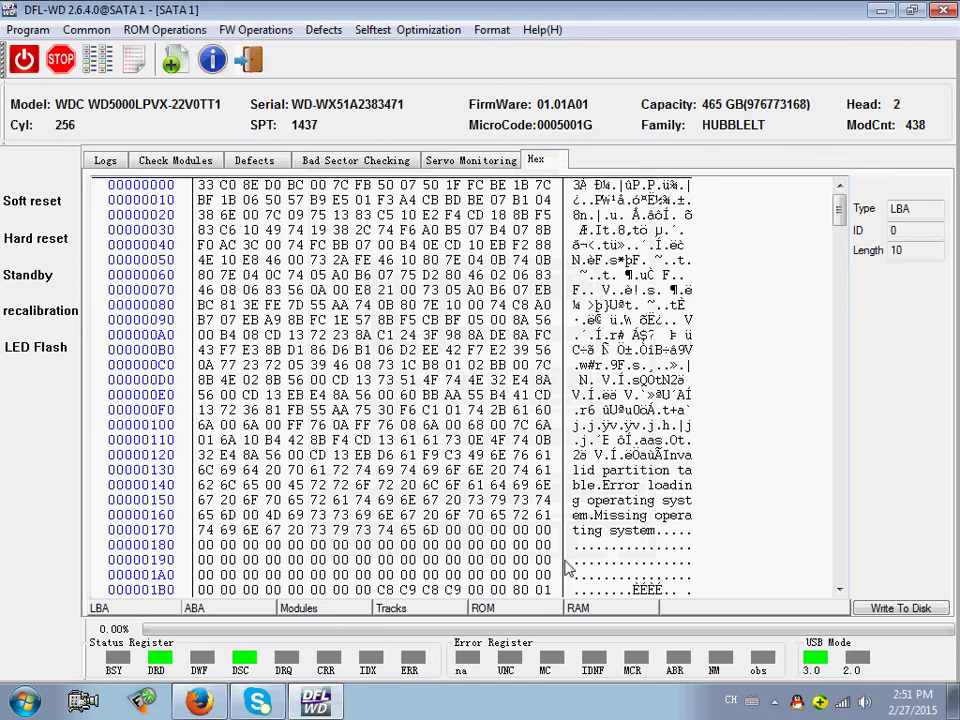
left_click(605, 545)
left_click(413, 614)
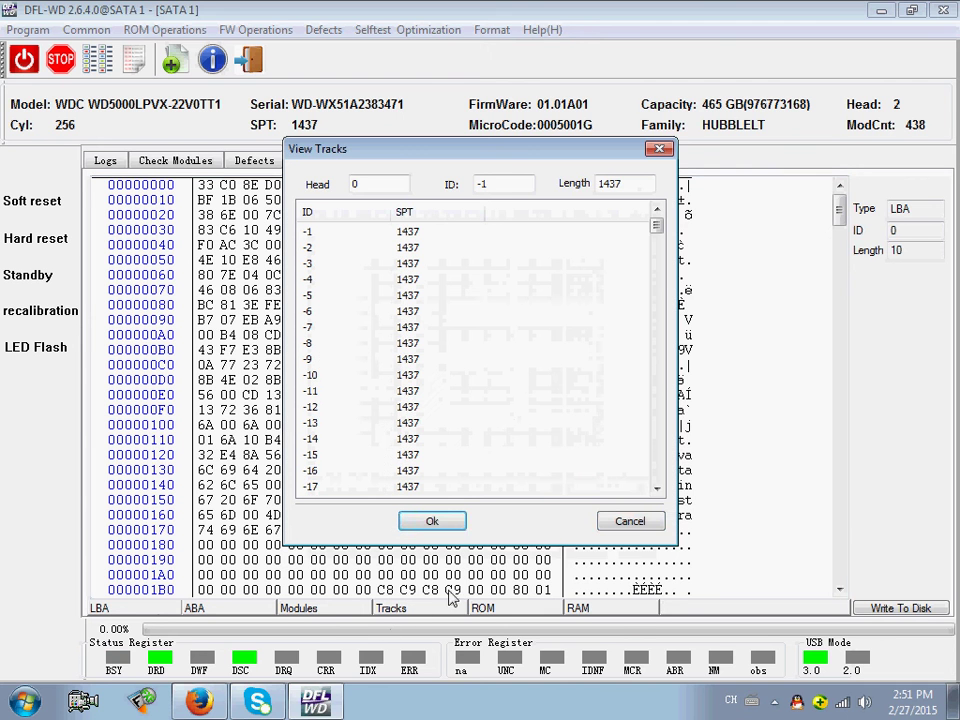
left_click(628, 522)
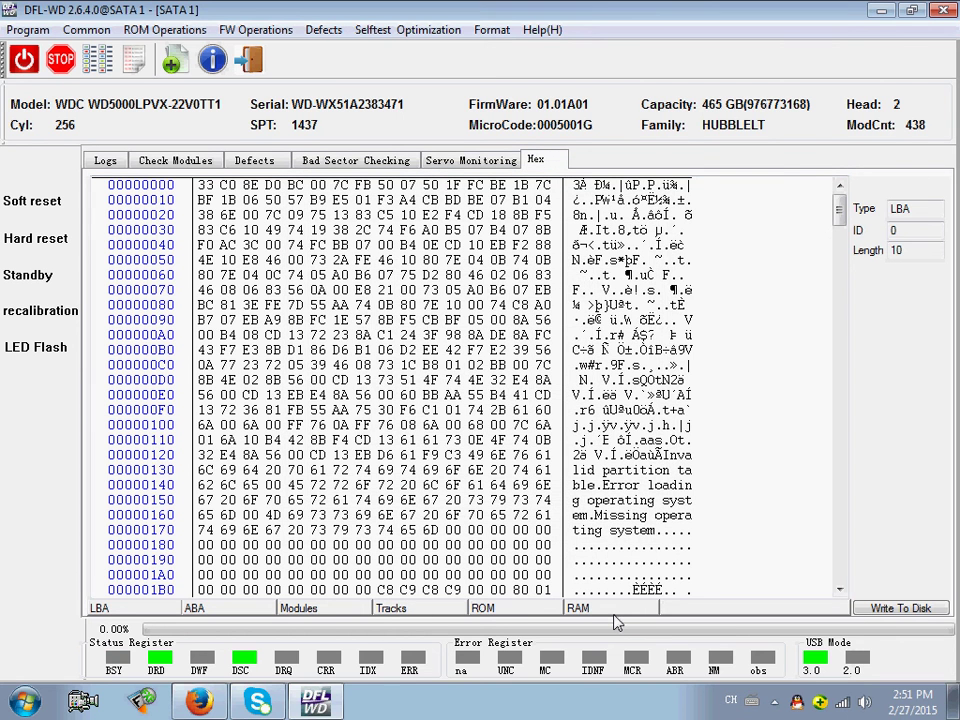
scroll(617, 623, "down", 4)
scroll(619, 592, "up", 4)
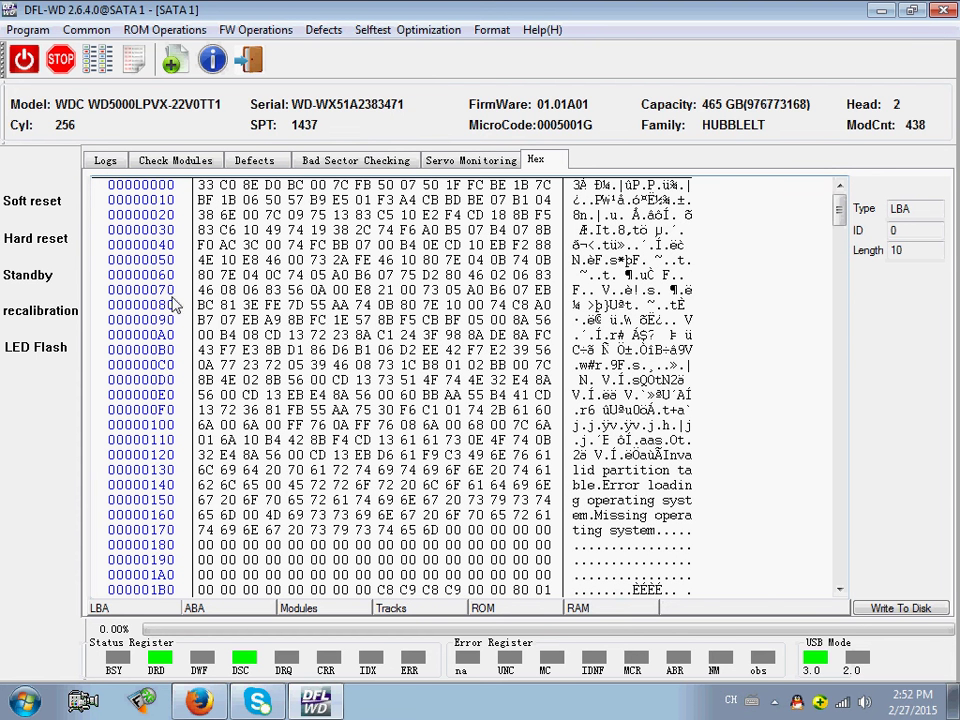
Step: Review the log entries from the head count through the firmware save path and the P-list entry
left_click(106, 161)
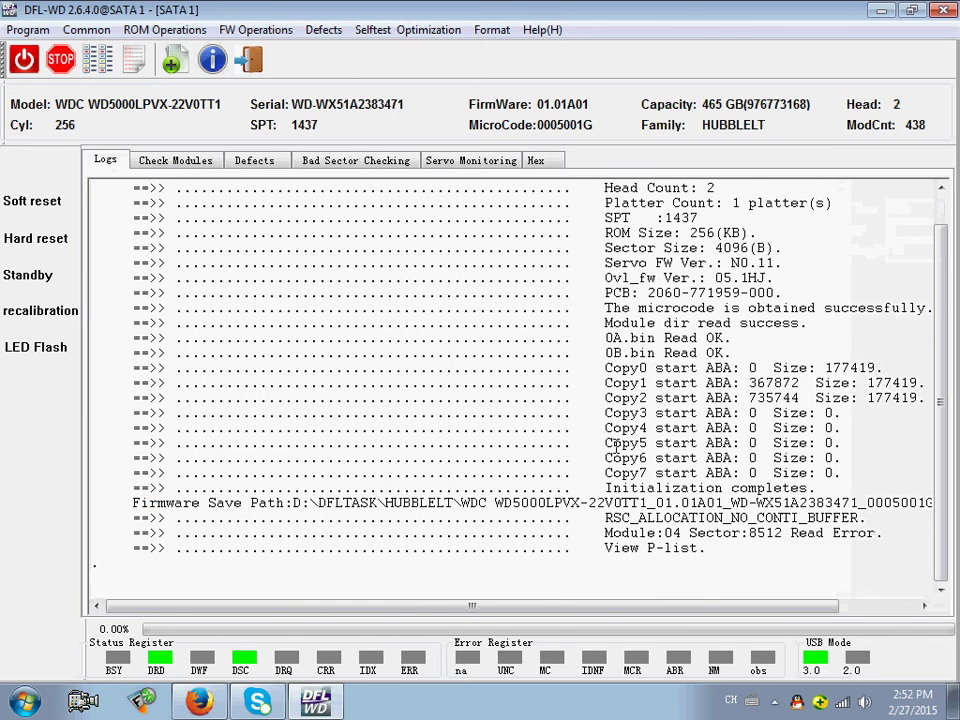
scroll(453, 363, "up", 1)
scroll(590, 504, "up", 1)
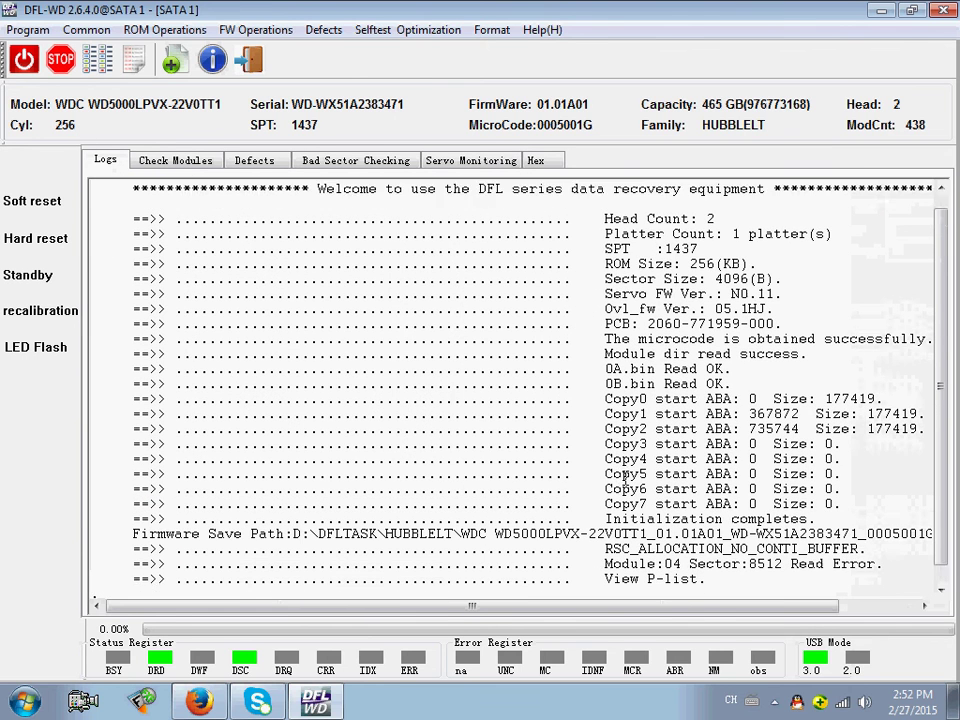
scroll(622, 466, "down", 1)
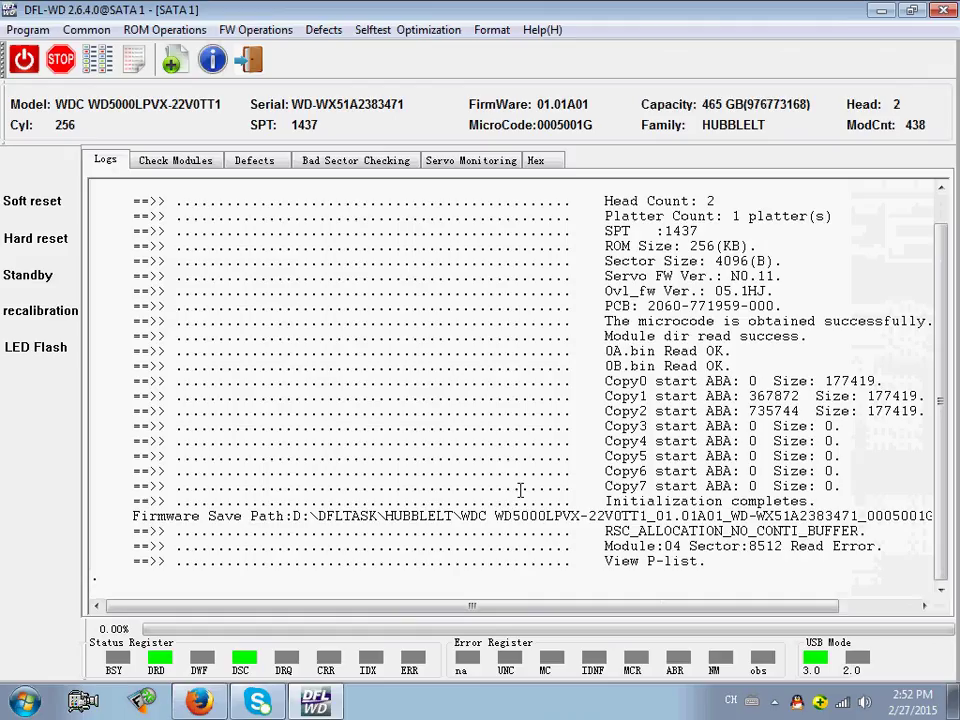
scroll(470, 469, "up", 1)
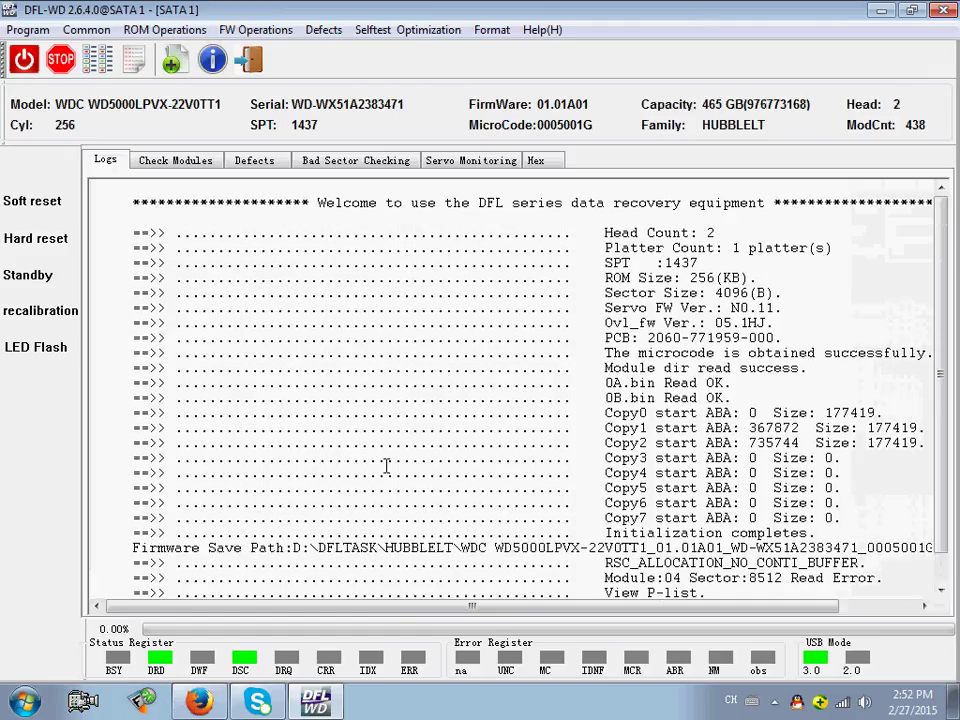
scroll(397, 462, "down", 1)
scroll(398, 462, "up", 1)
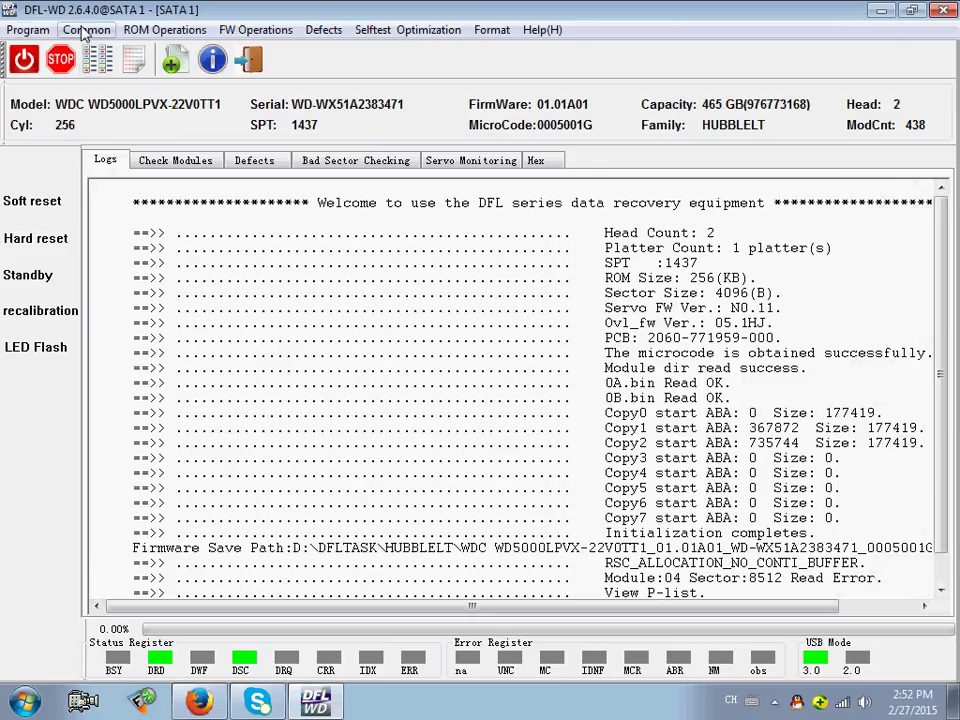
Step: Open the drive's firmware directory and check the contents of the Generated Module folder
left_click(44, 32)
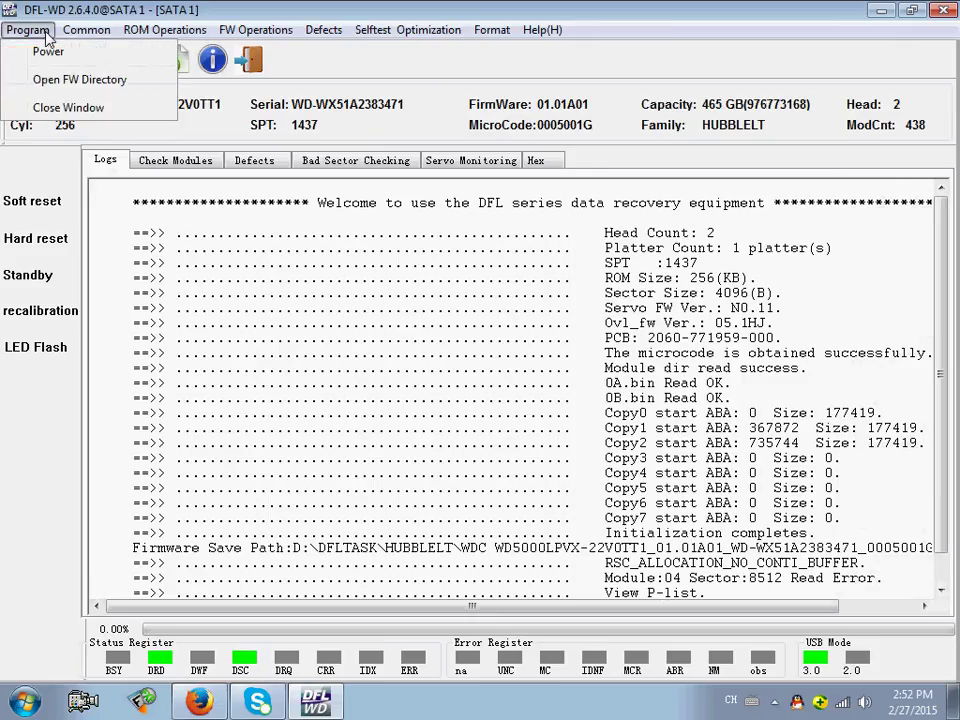
left_click(91, 82)
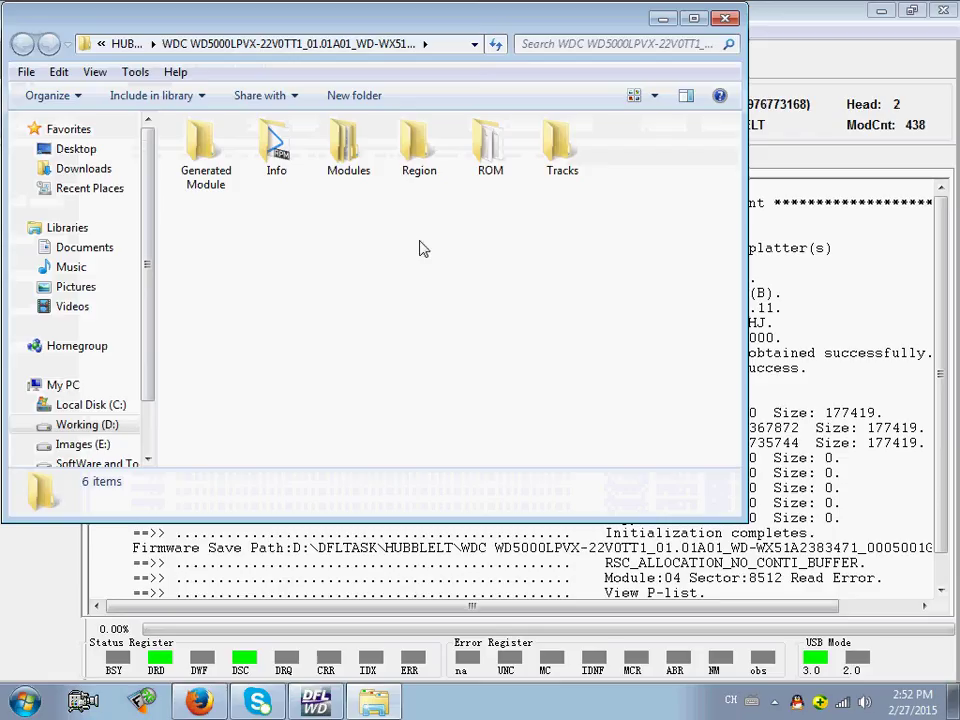
left_click_drag(224, 20, 278, 62)
double_click(280, 226)
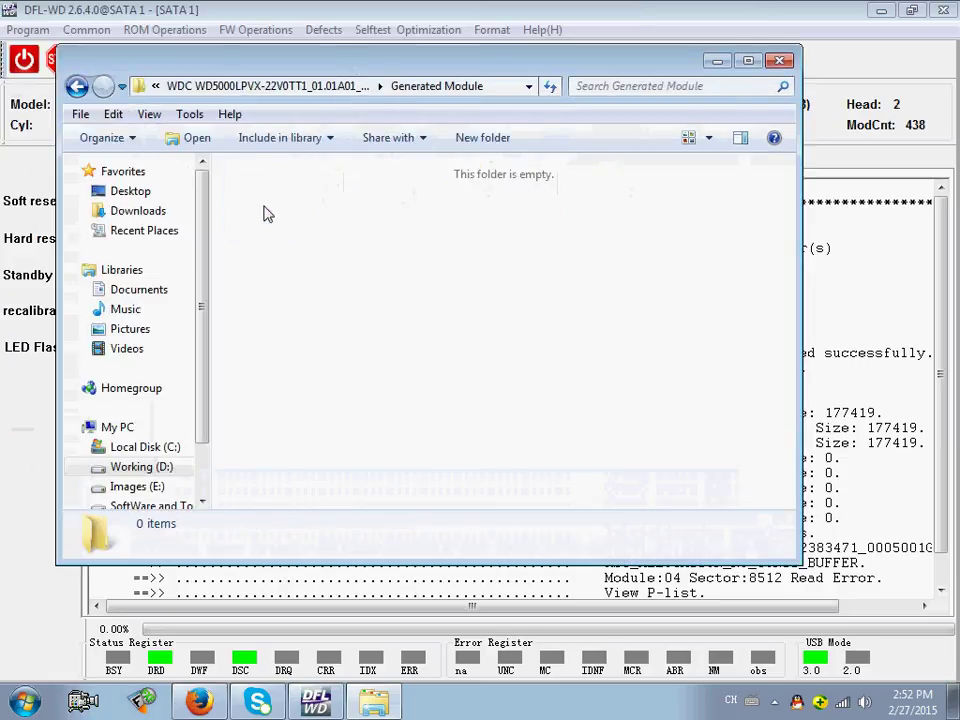
left_click(316, 89)
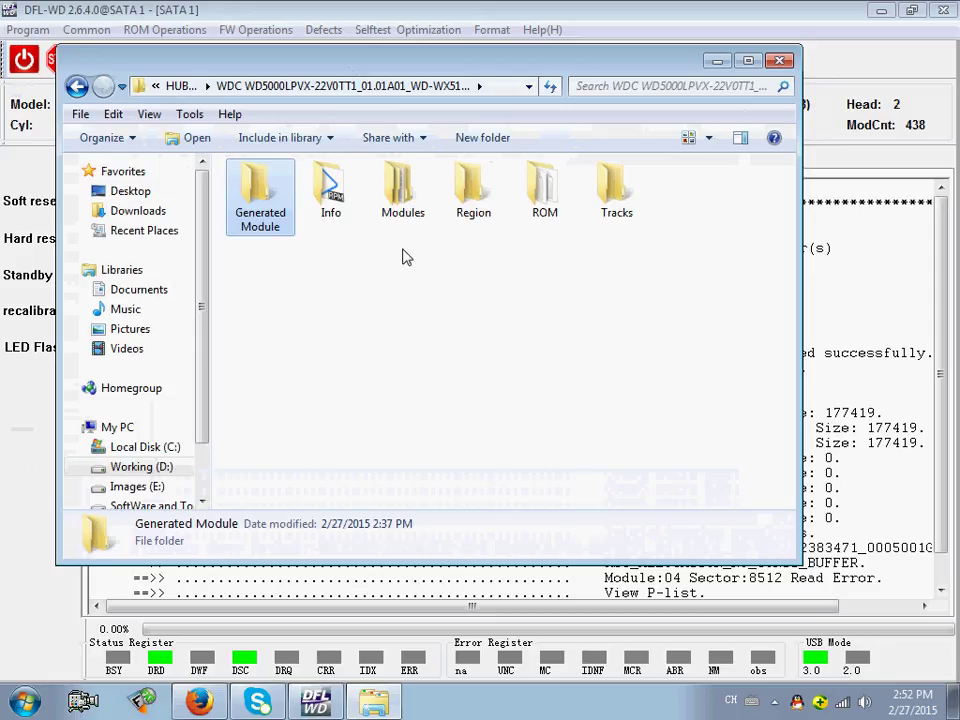
Step: Check the Copy 0 folder under Modules and the ROM folder in the firmware directory, and close the directory window
double_click(395, 200)
double_click(266, 200)
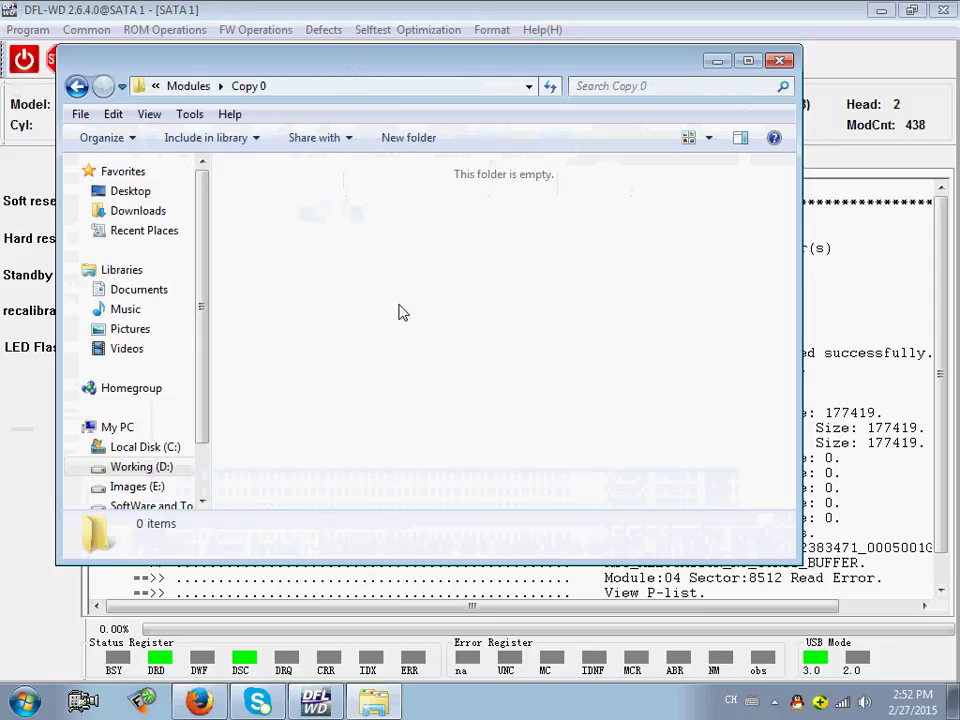
left_click(190, 88)
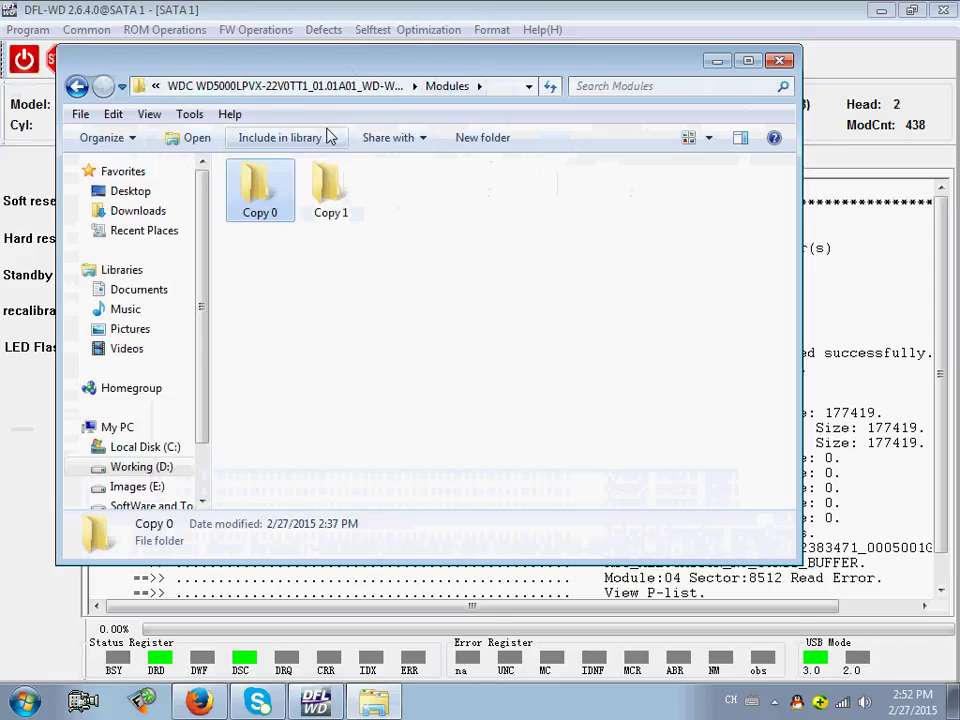
left_click(343, 89)
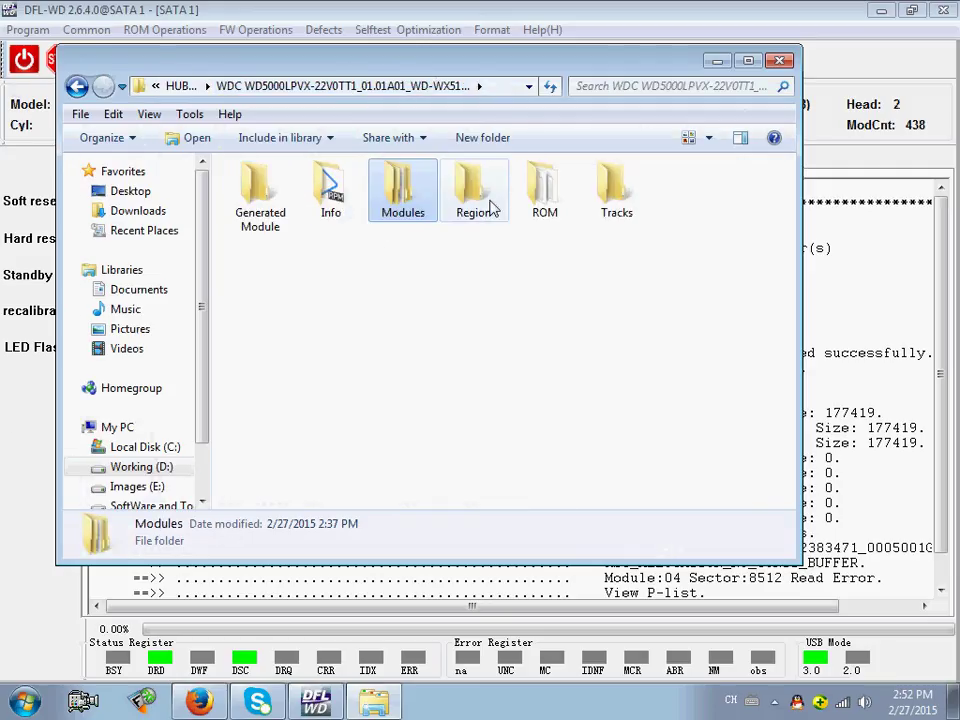
double_click(547, 205)
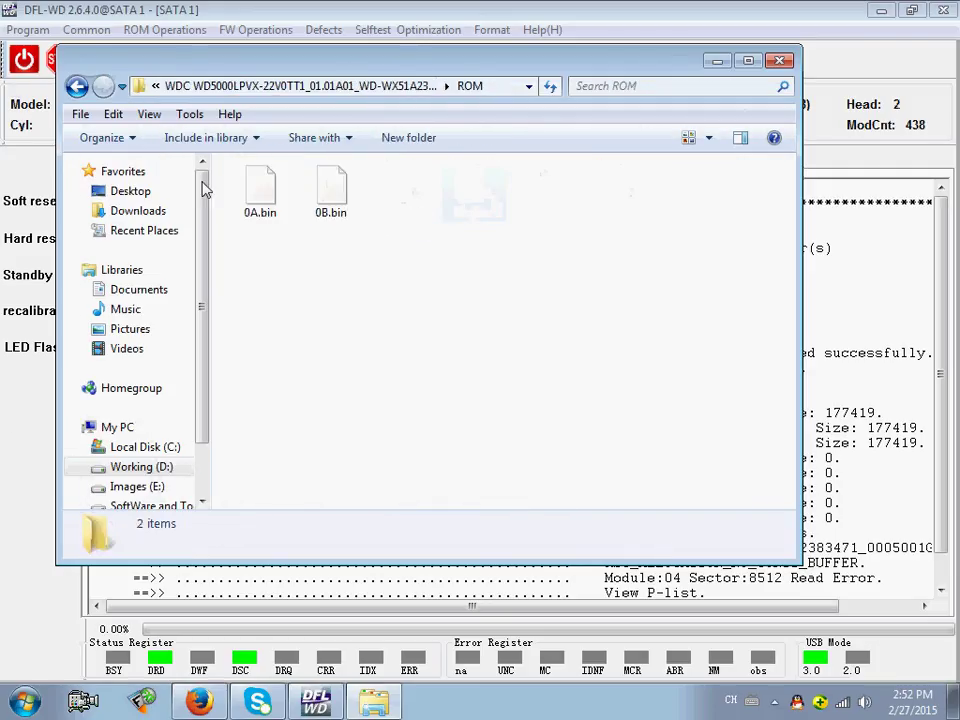
left_click(240, 86)
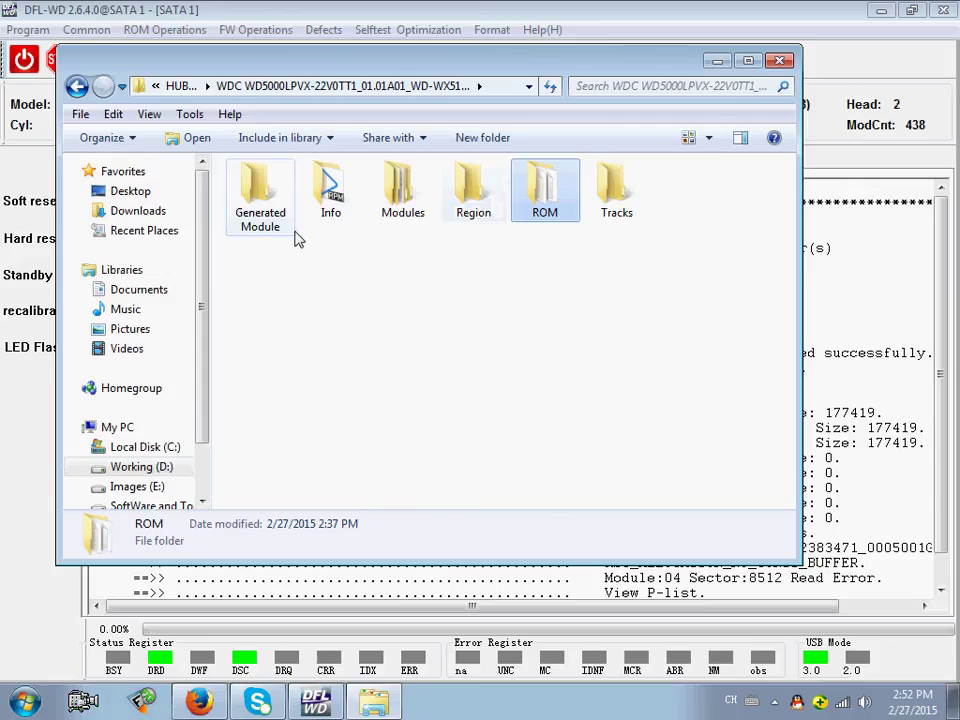
left_click(780, 62)
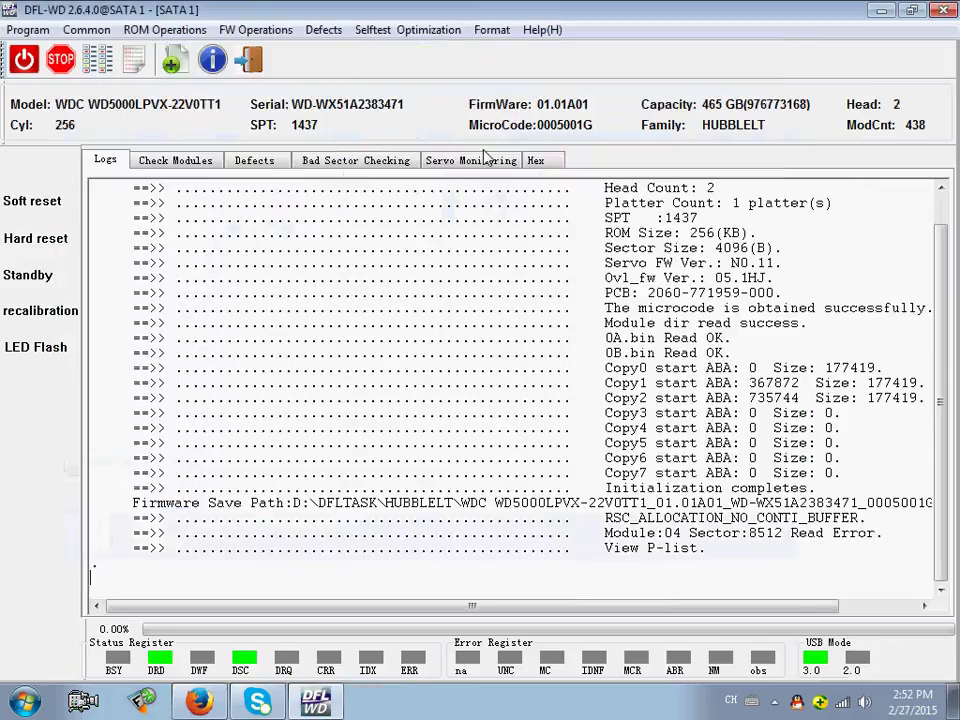
Step: Look over the common functions, obtain the physical details for LBA 1111111 with CHS-LBA Conversion, check the head field and close the dialog
left_click(87, 30)
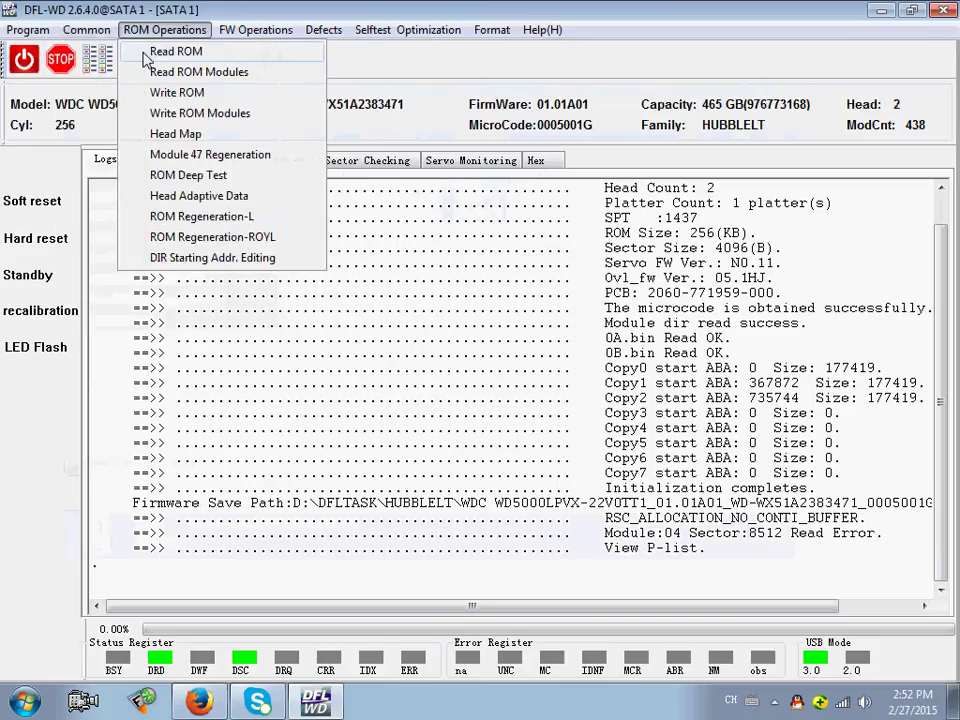
mouse_move(170, 77)
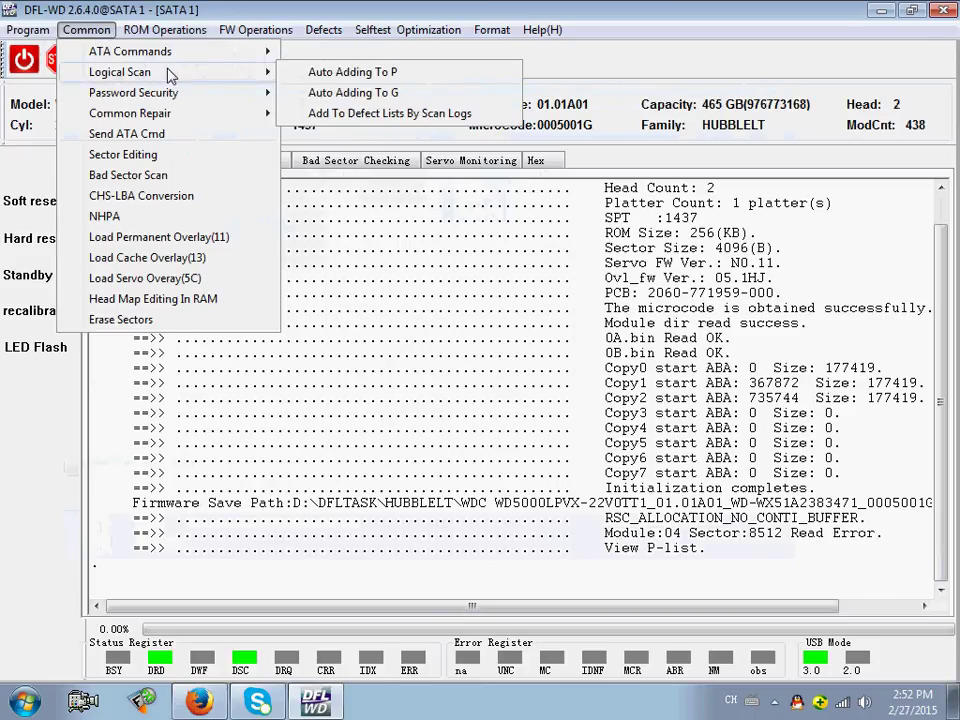
mouse_move(211, 58)
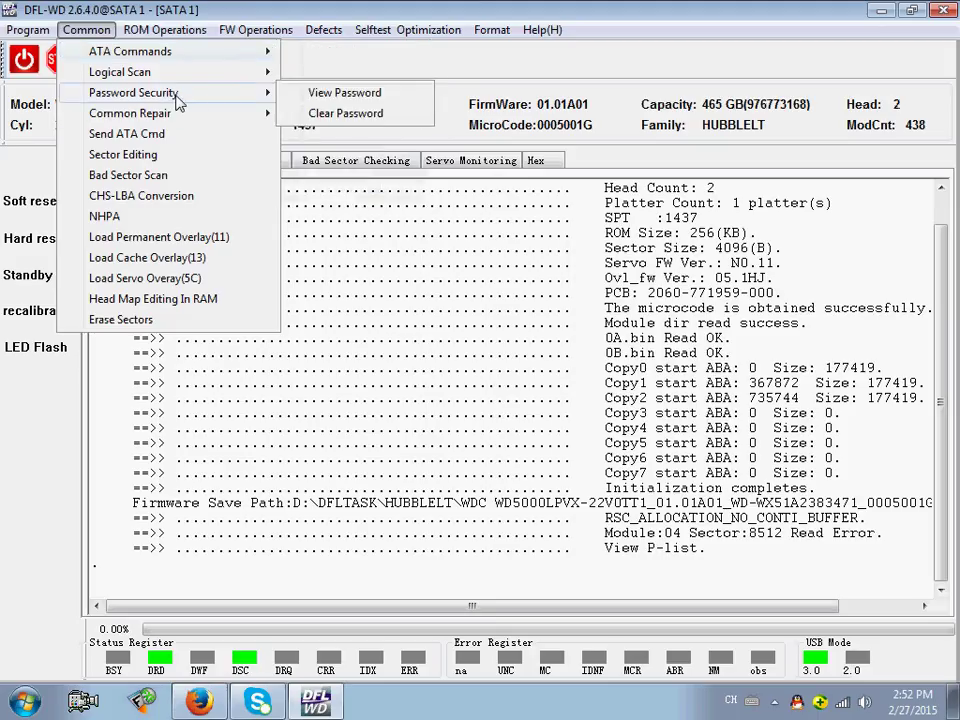
mouse_move(199, 113)
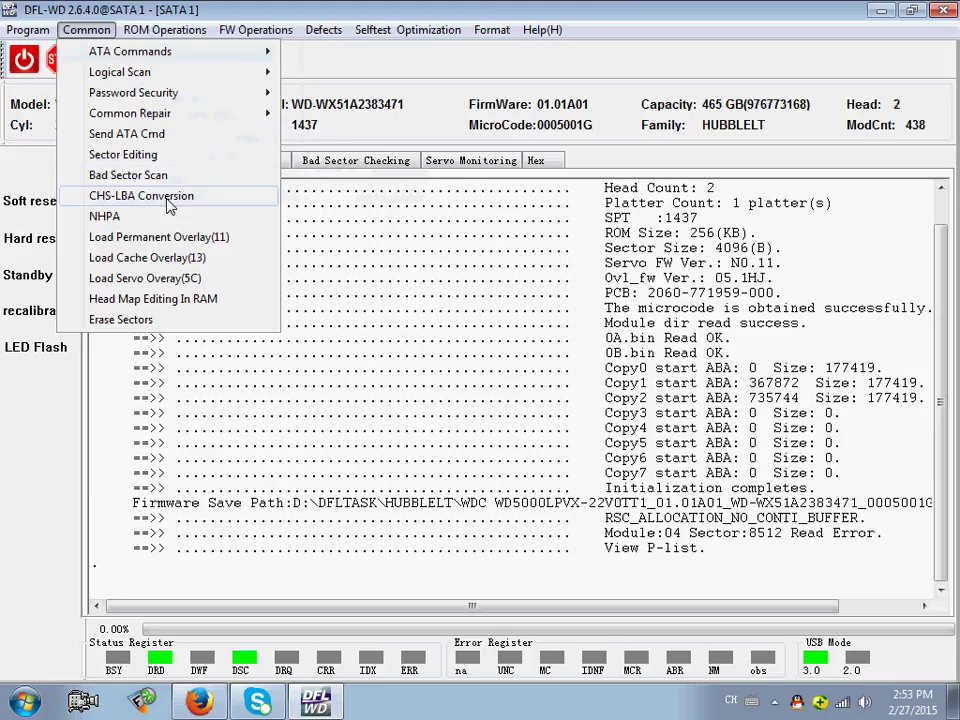
left_click(170, 205)
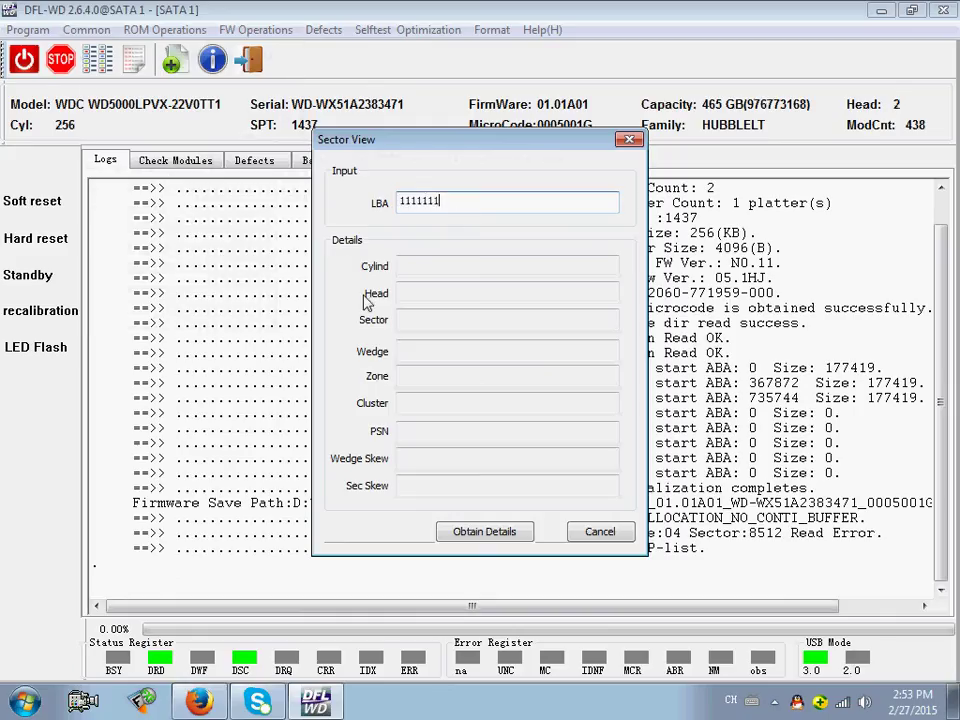
left_click(484, 531)
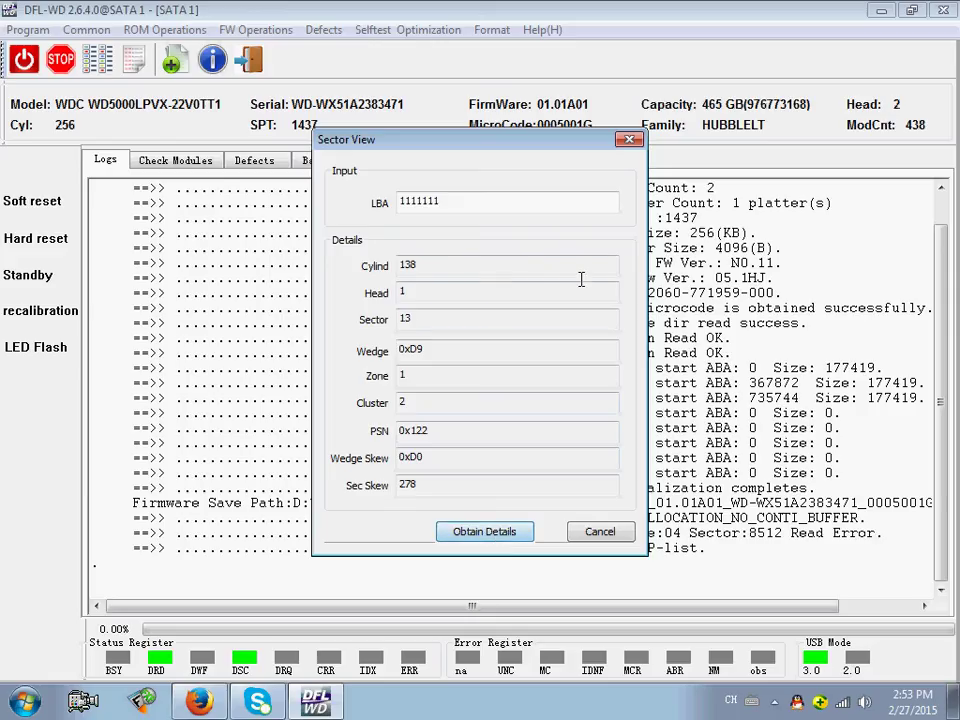
left_click(430, 292)
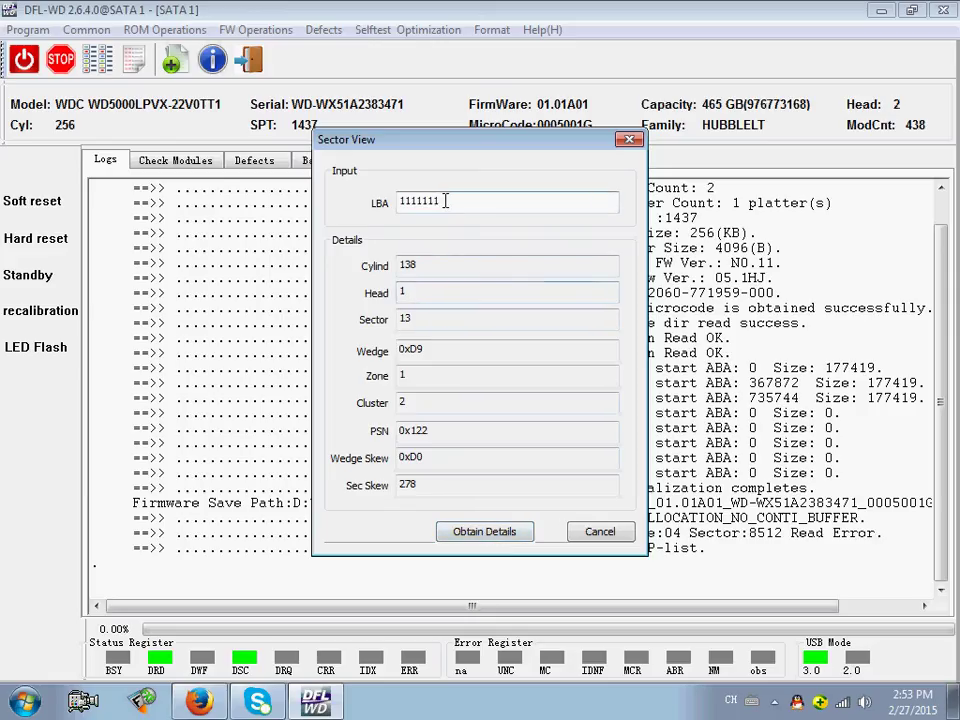
left_click_drag(503, 199, 381, 200)
left_click(417, 294)
left_click(598, 533)
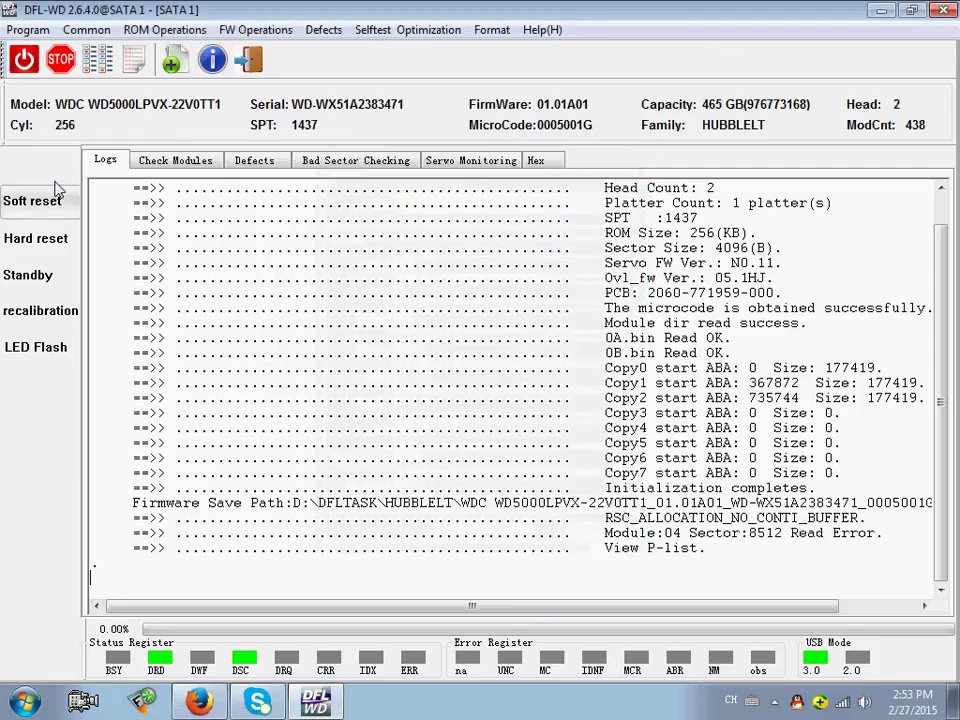
Step: Look over the remaining common functions down to Erase Sectors, inspect the head adaptive data and cancel its edit
left_click(85, 29)
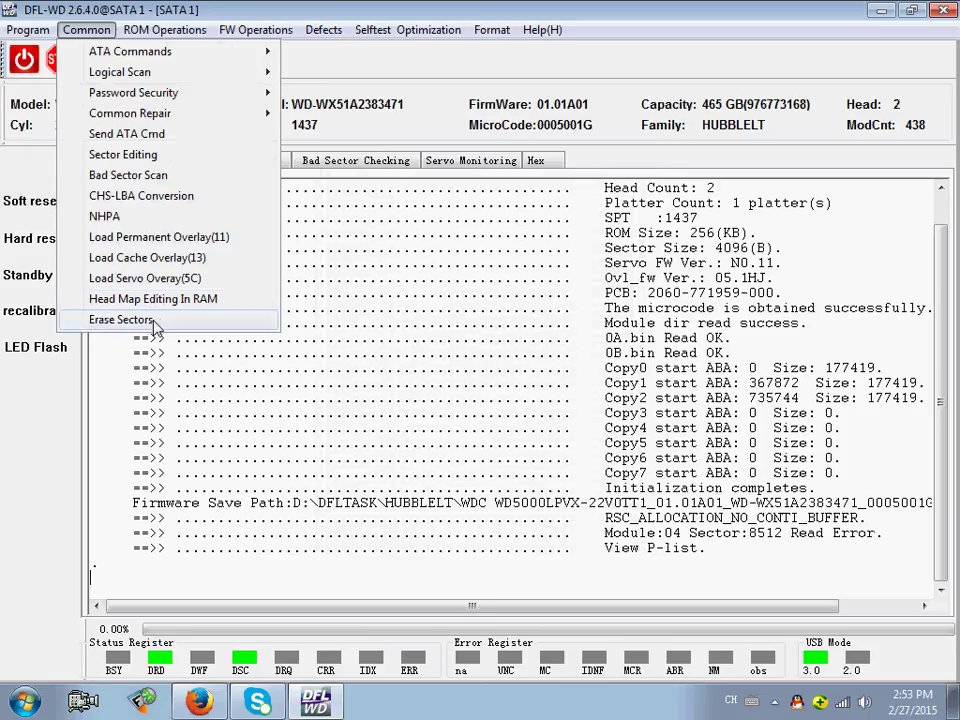
left_click(375, 69)
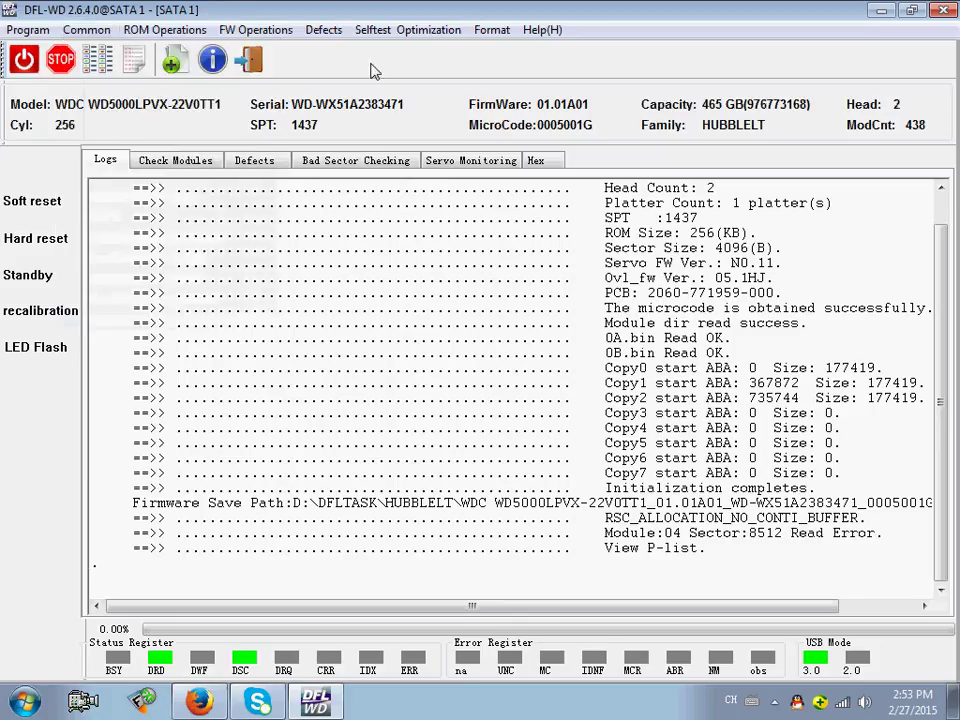
left_click(170, 30)
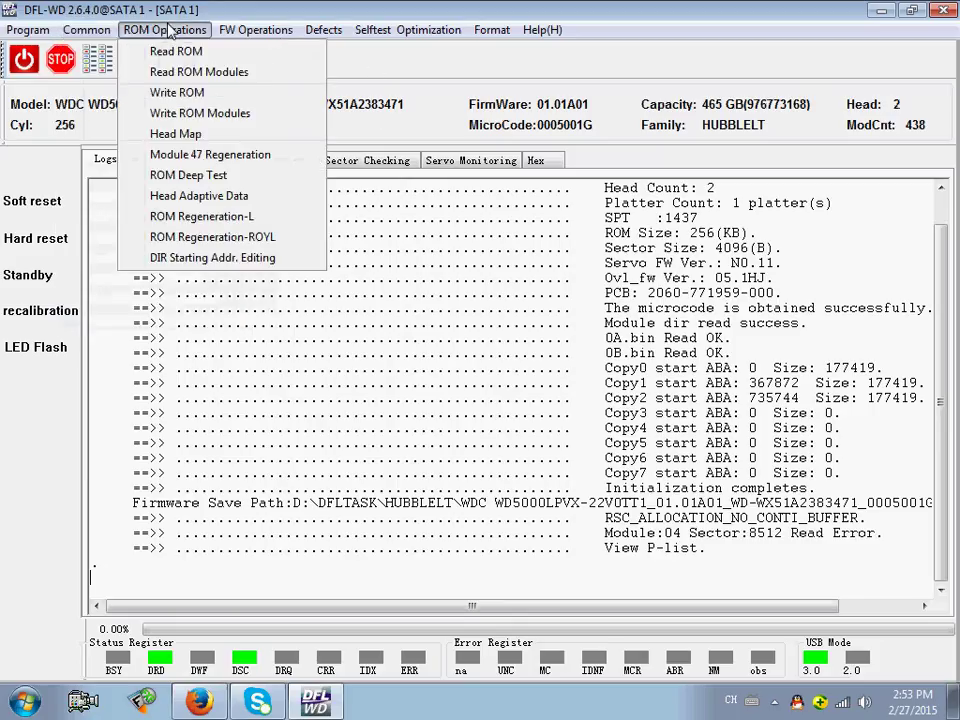
left_click(265, 199)
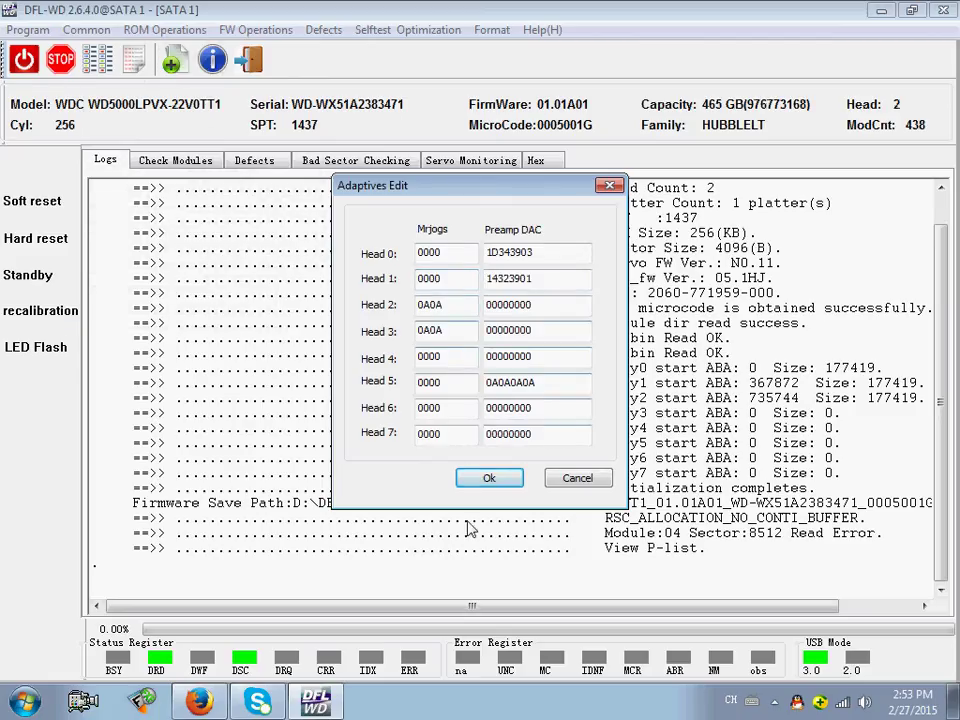
left_click(487, 478)
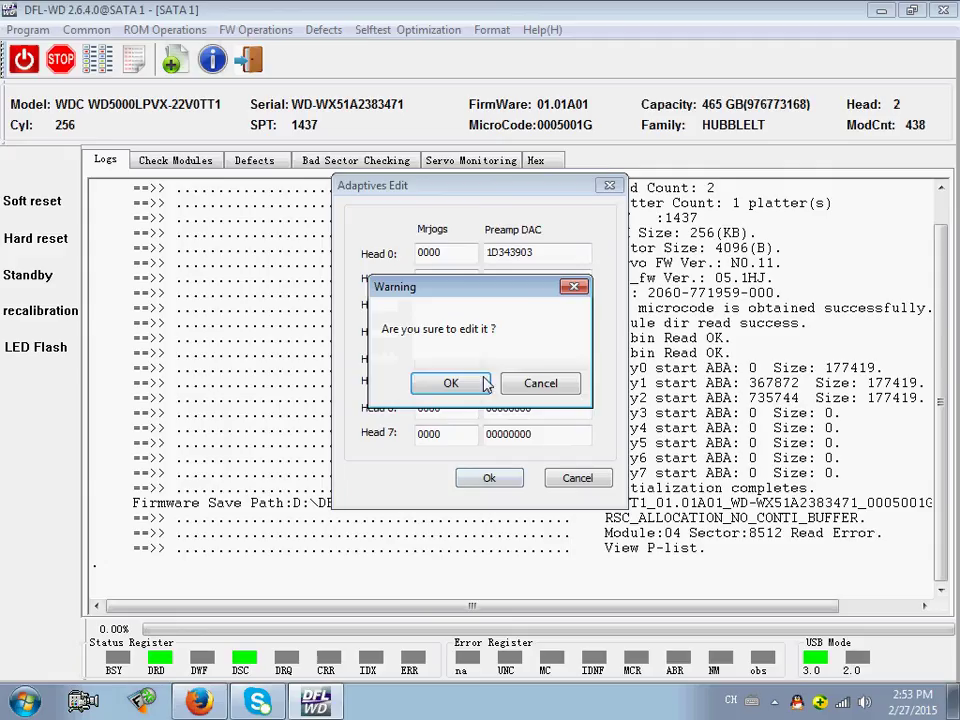
left_click(540, 384)
left_click(585, 479)
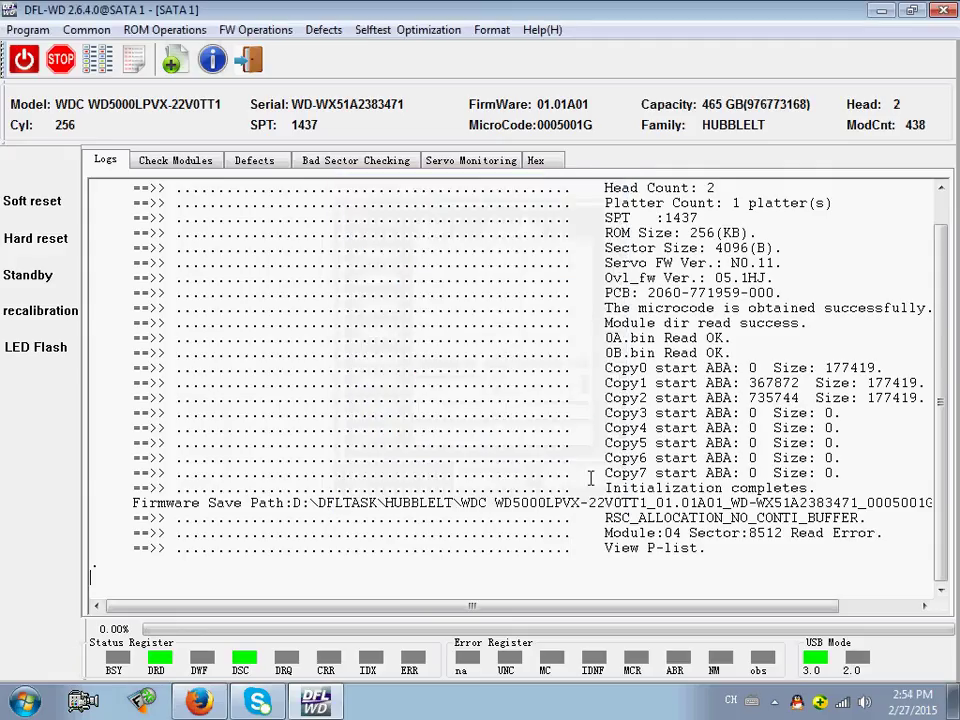
Step: Review the ROM regeneration options, check the DIR starting addresses of Copy 0 and Copy 1, and cancel the edit
left_click(164, 29)
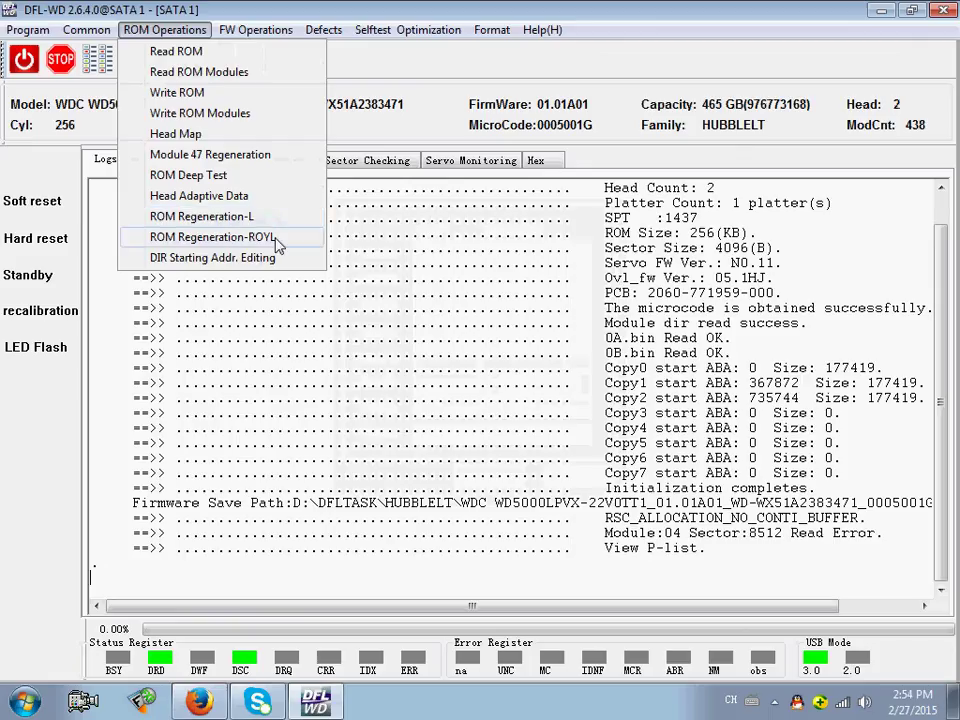
left_click(219, 262)
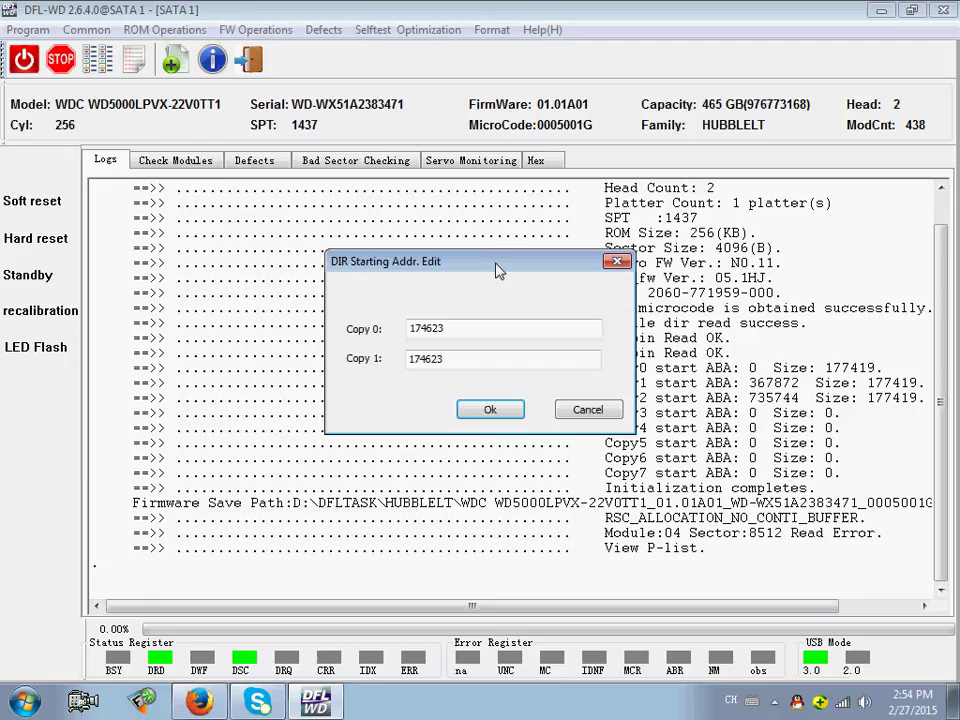
left_click(588, 410)
Step: Examine the firmware operations, covering tests, read/write operations, module generation, module loading and service area formatting
left_click(250, 32)
mouse_move(316, 57)
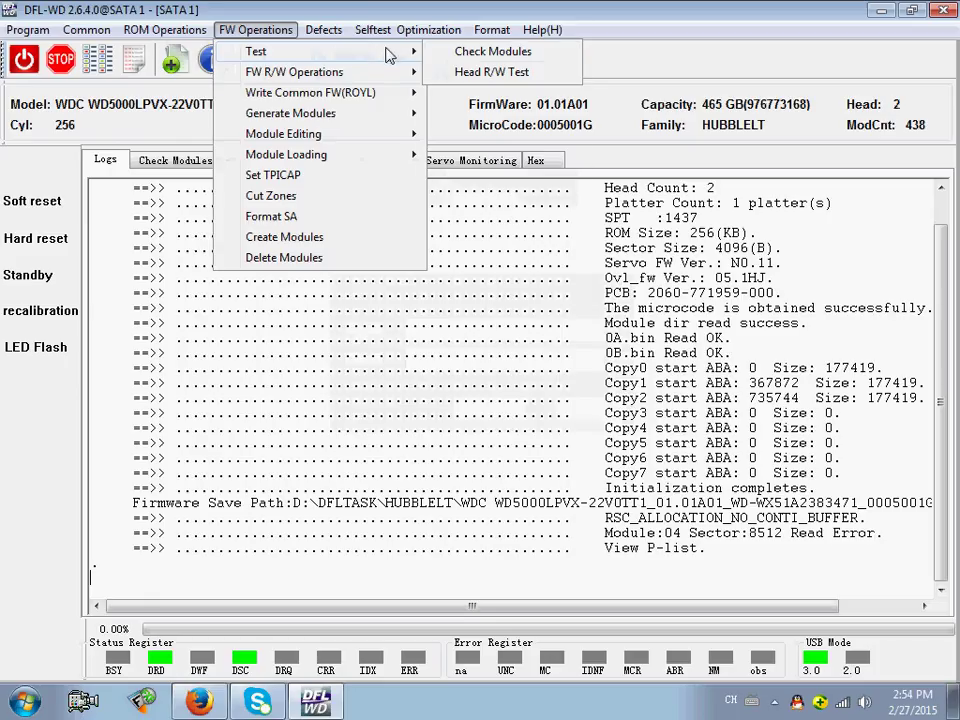
mouse_move(359, 79)
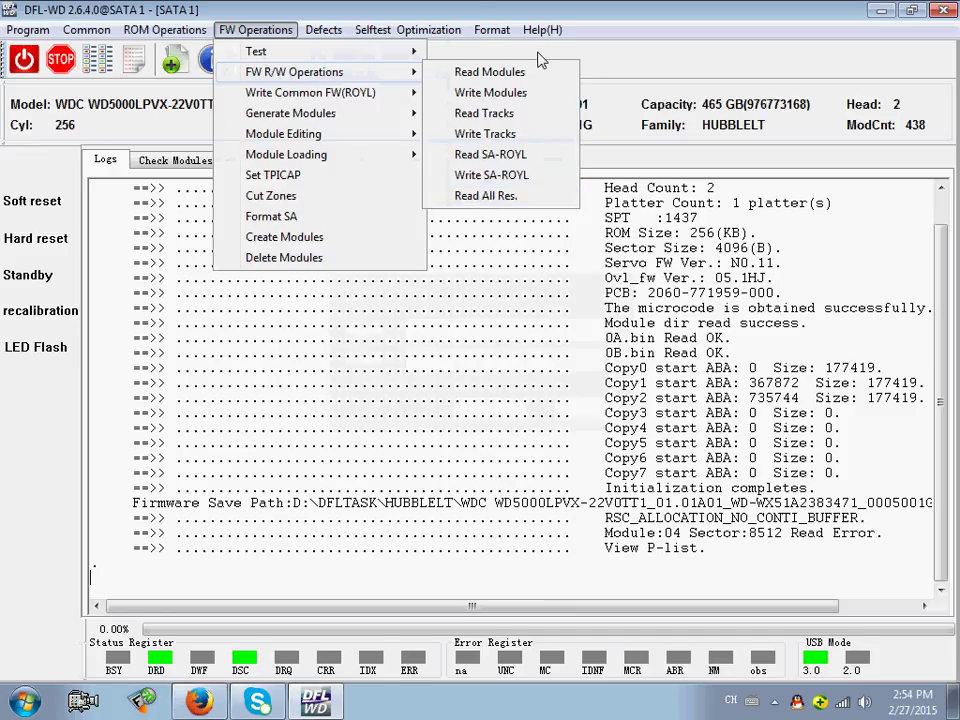
mouse_move(342, 119)
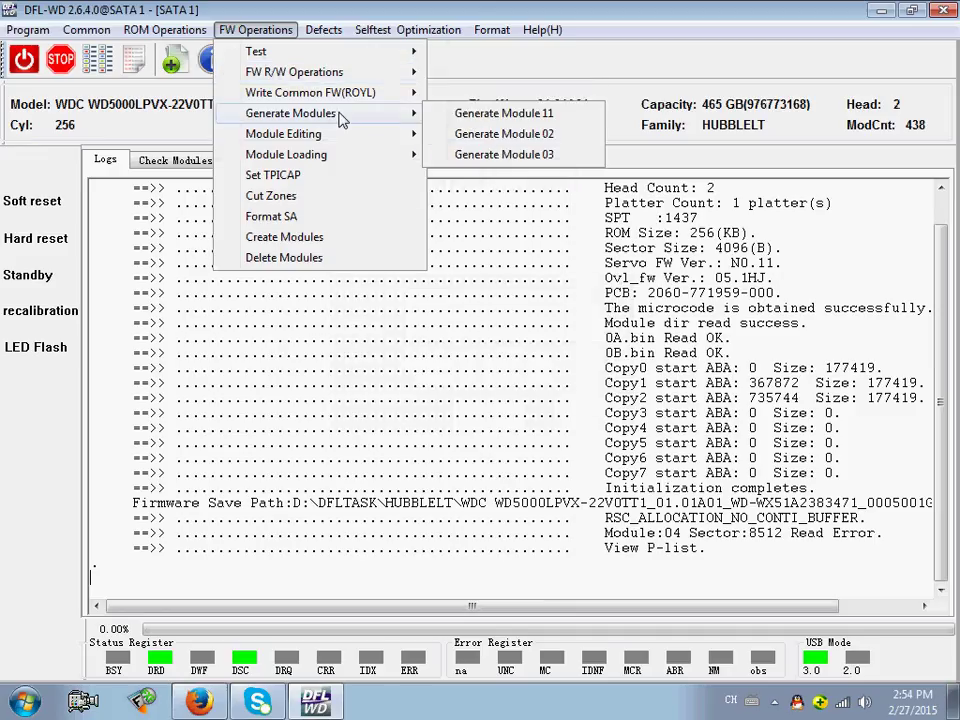
mouse_move(321, 163)
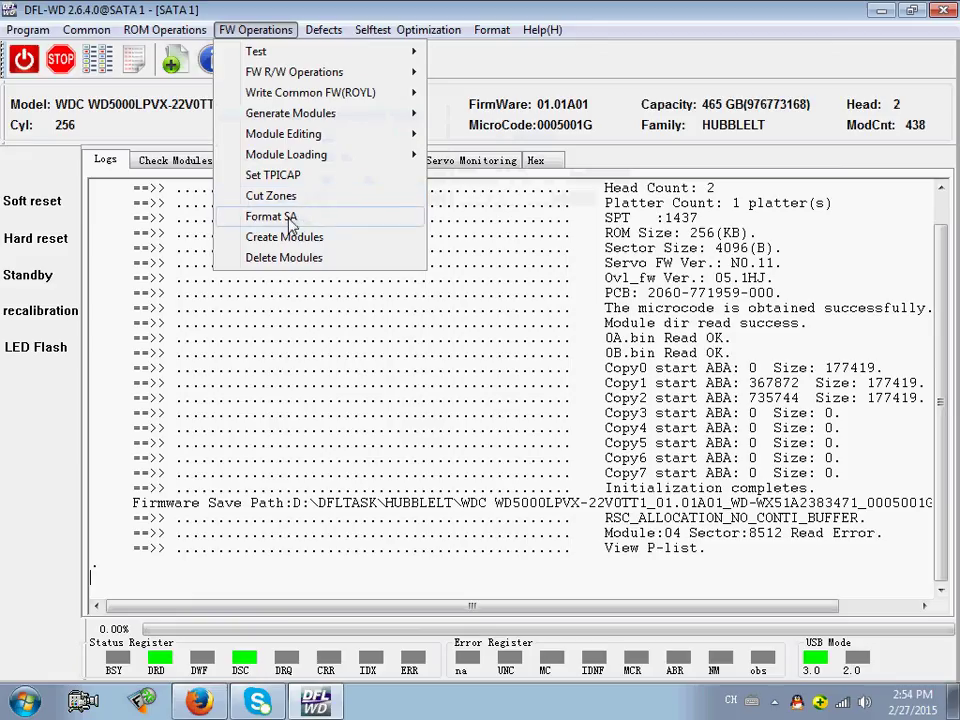
Step: Examine the defect functions for the G-list, P-list, T-list, SA list, SMART list, translator and F-list
mouse_move(323, 30)
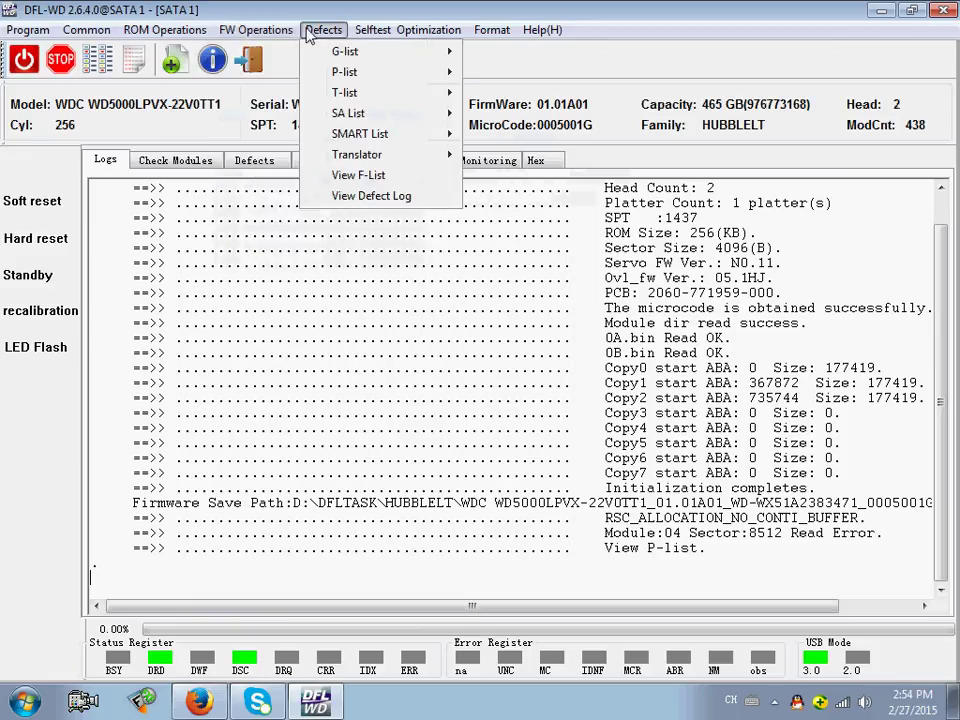
mouse_move(380, 58)
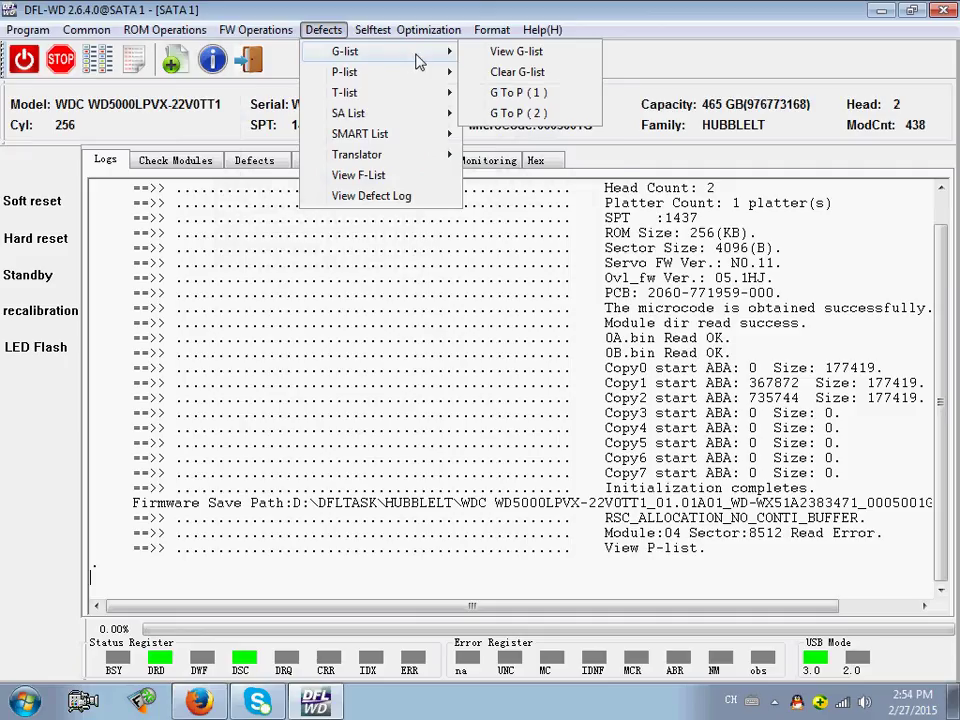
mouse_move(408, 71)
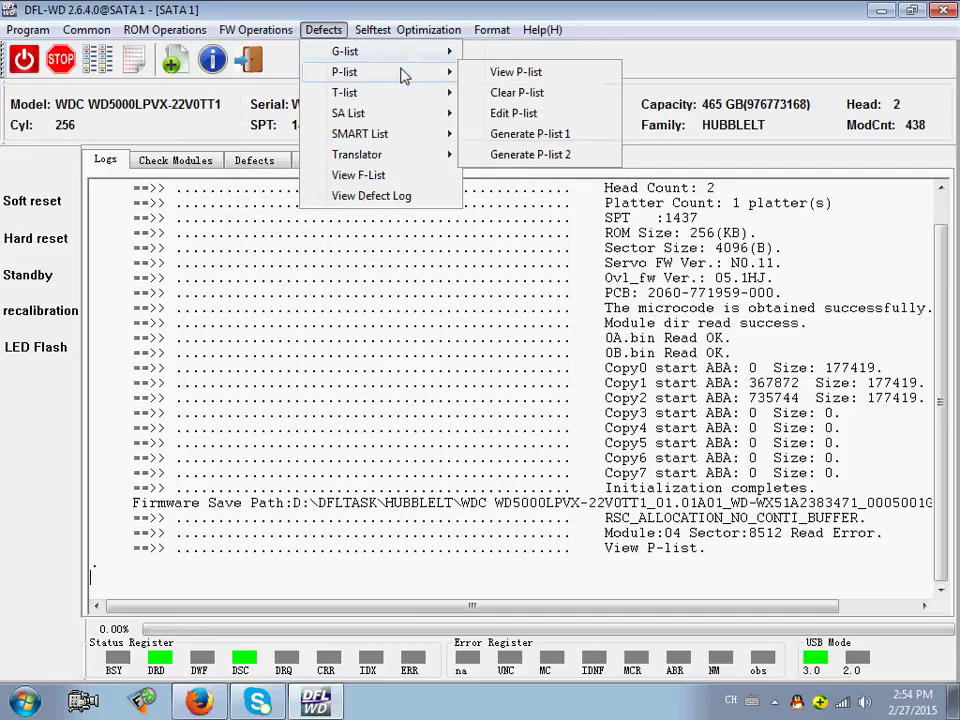
mouse_move(430, 93)
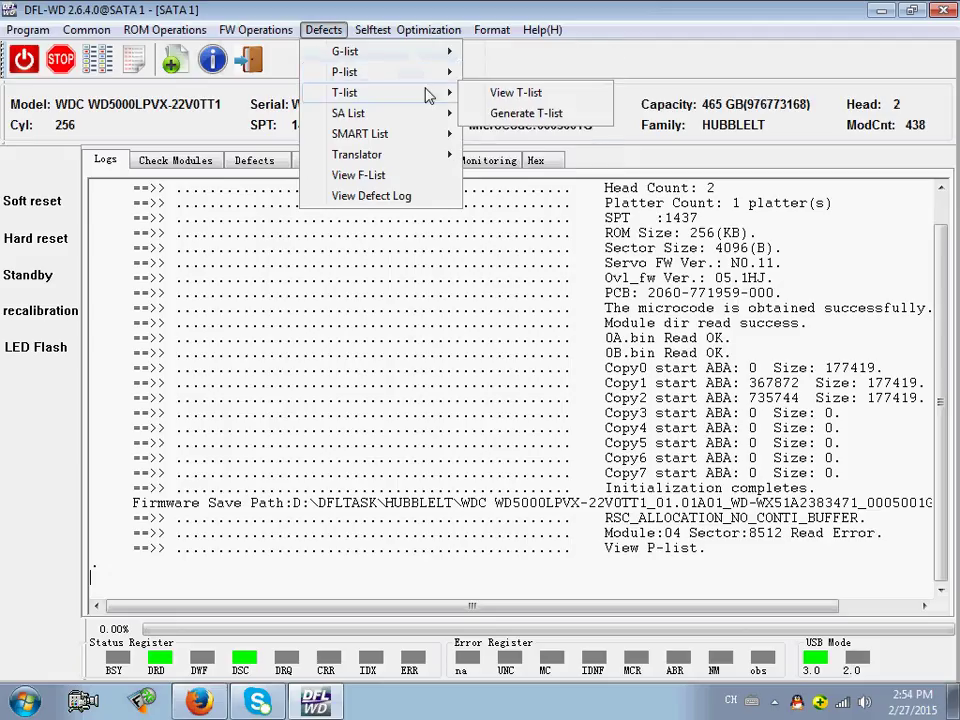
mouse_move(404, 118)
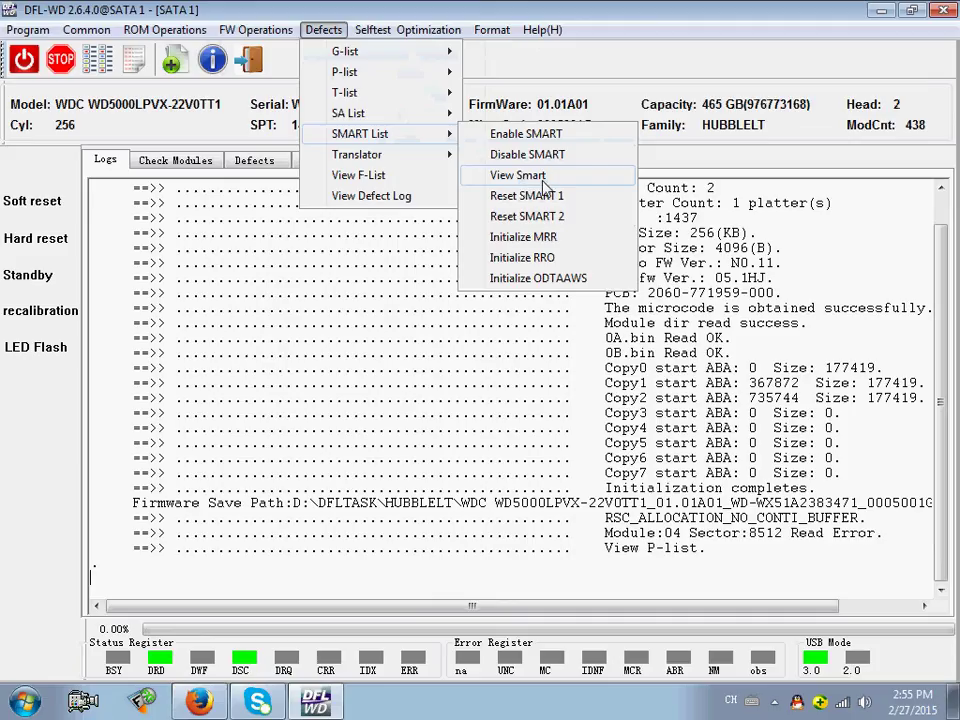
mouse_move(431, 160)
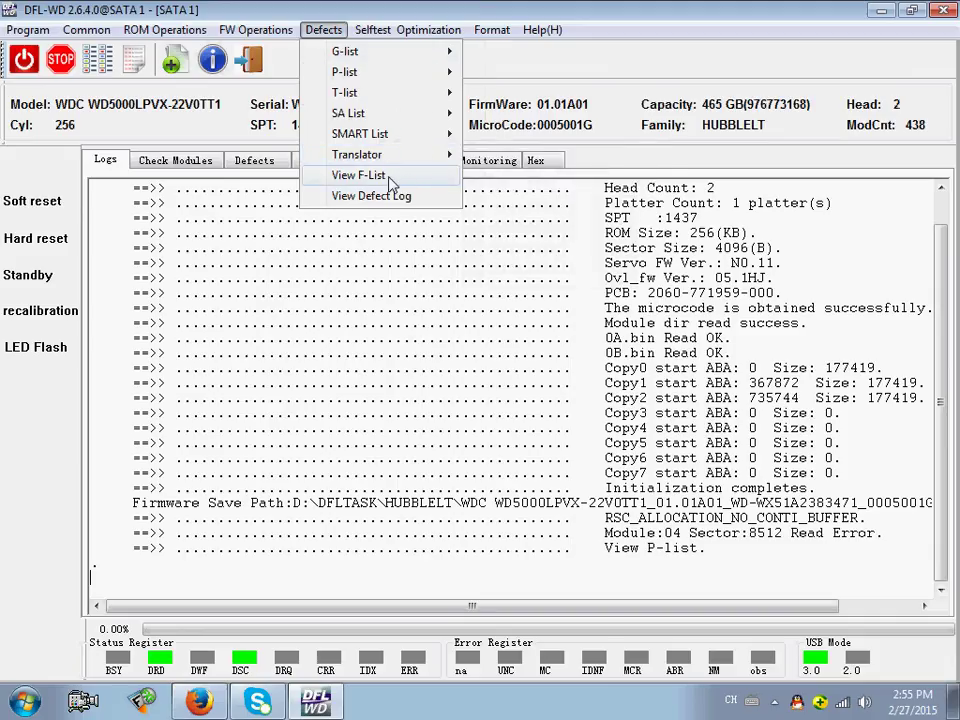
Step: Examine the selftest optimization functions, including Online ARCO, Selftest and Single SF Process
mouse_move(386, 36)
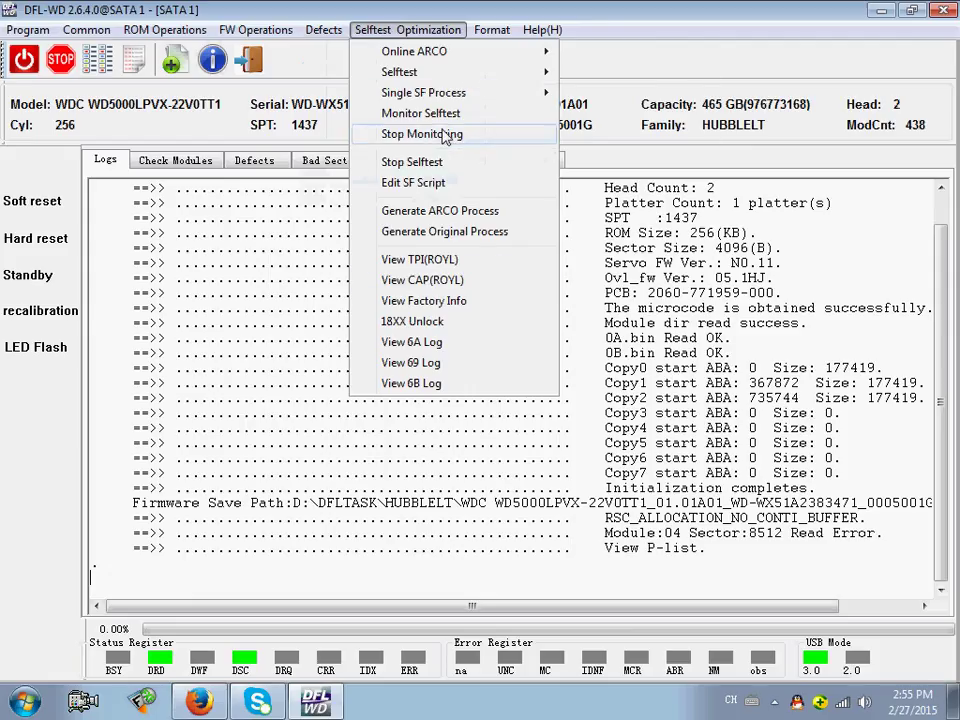
mouse_move(448, 76)
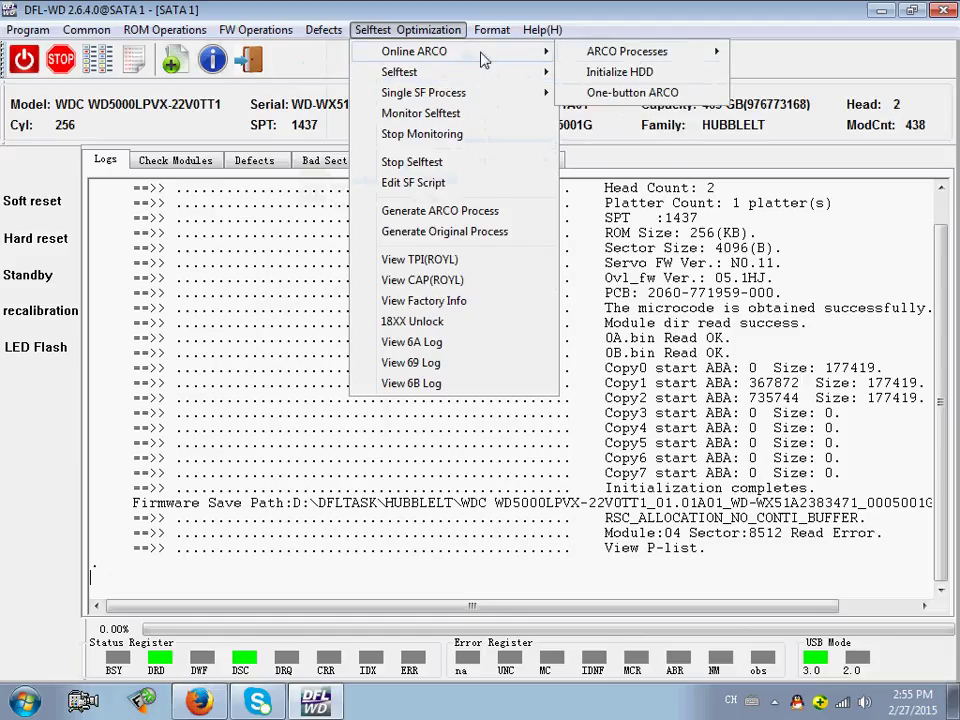
mouse_move(639, 60)
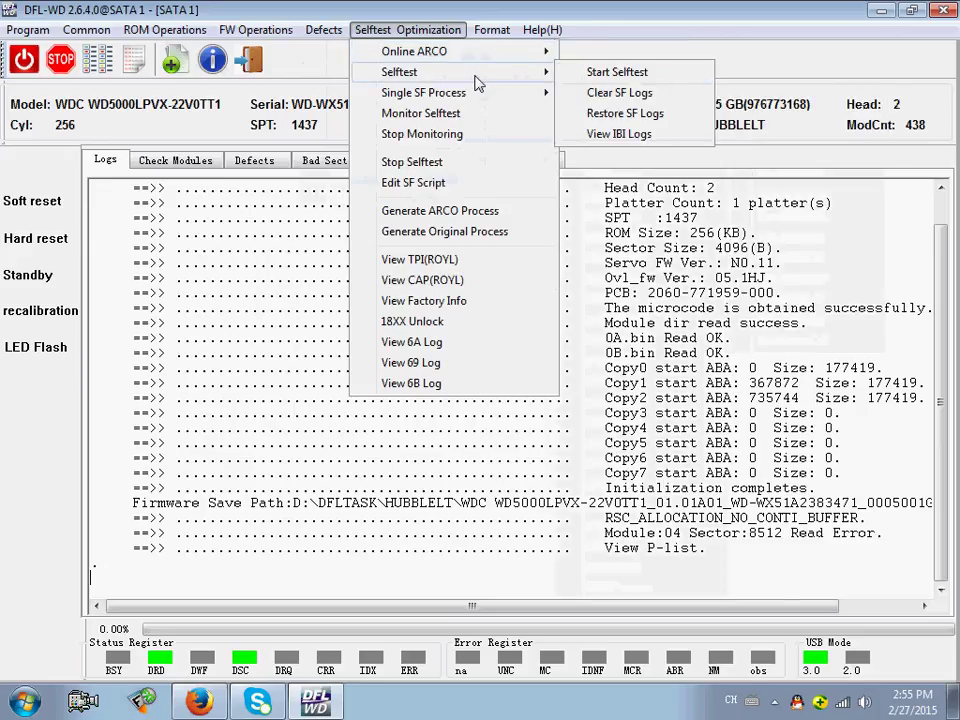
mouse_move(455, 91)
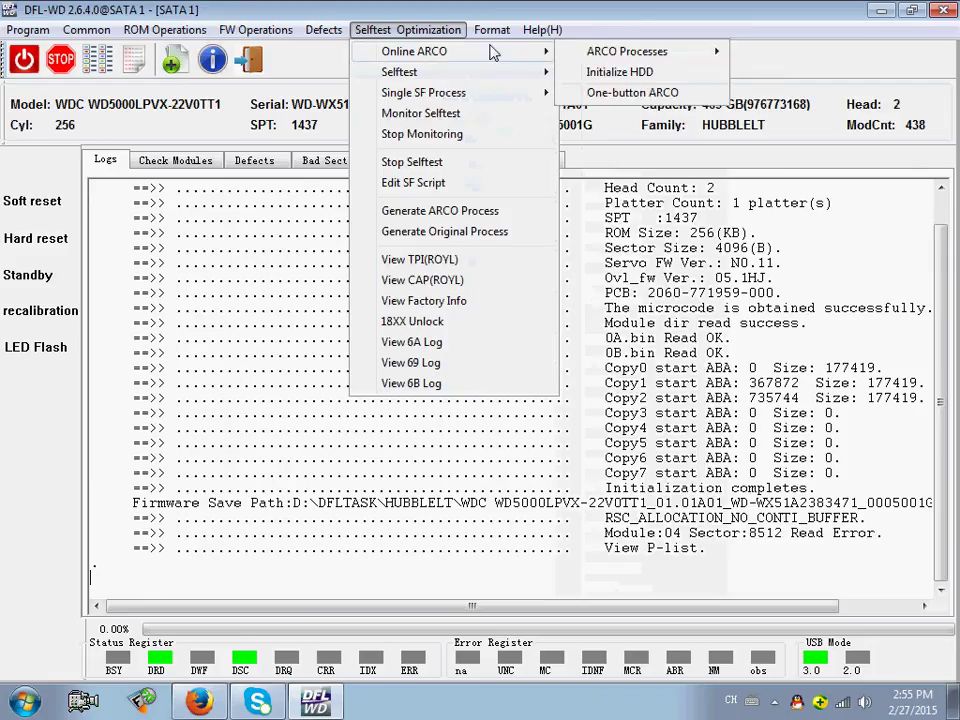
Step: Look over the format options with and without the G and P lists, and check the product's version information
mouse_move(491, 30)
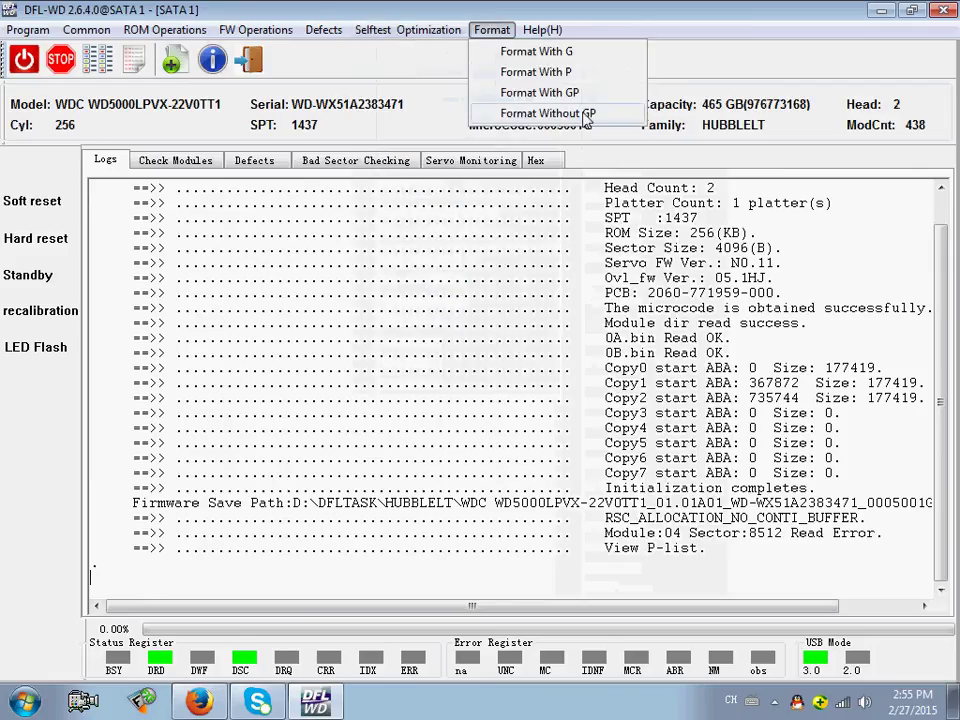
left_click(540, 51)
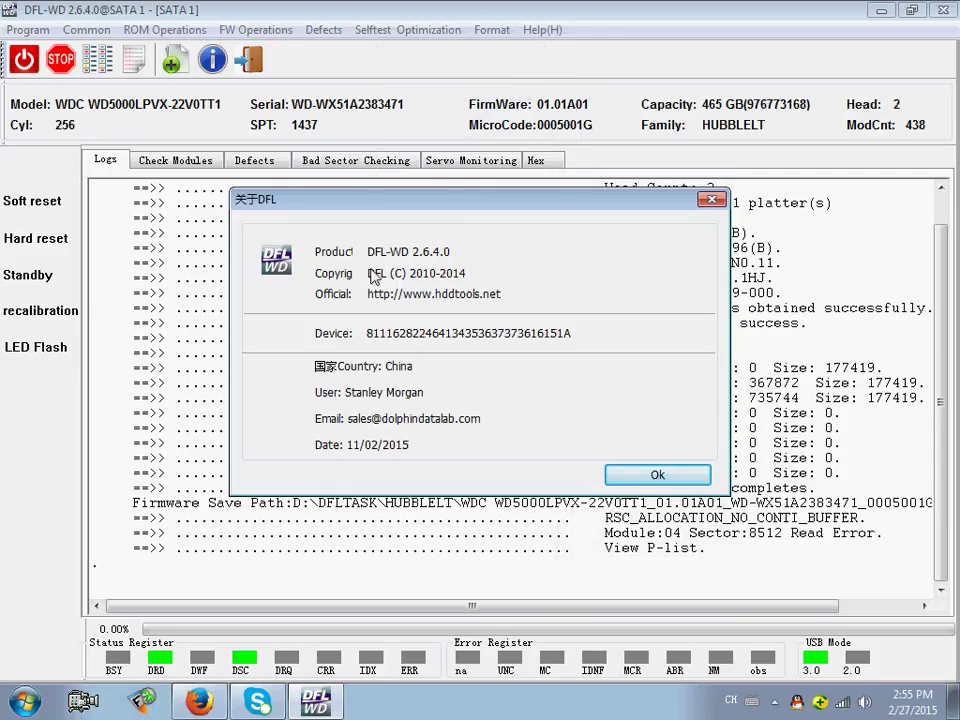
left_click(669, 476)
scroll(266, 302, "up", 1)
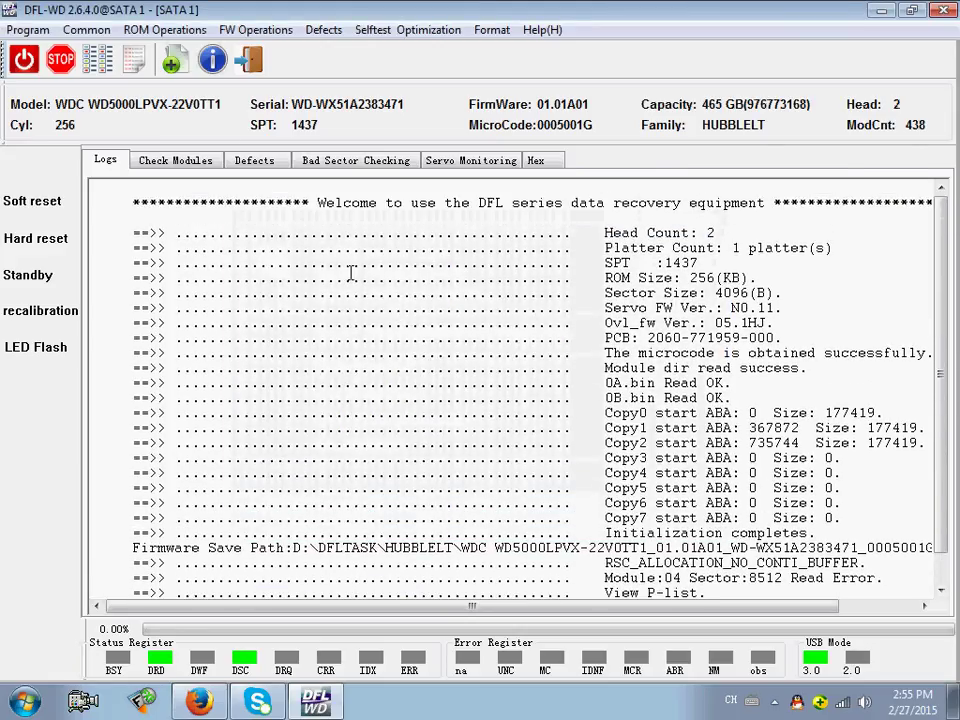
Step: Switch the drive's power and close the program, returning to the desktop
left_click(251, 62)
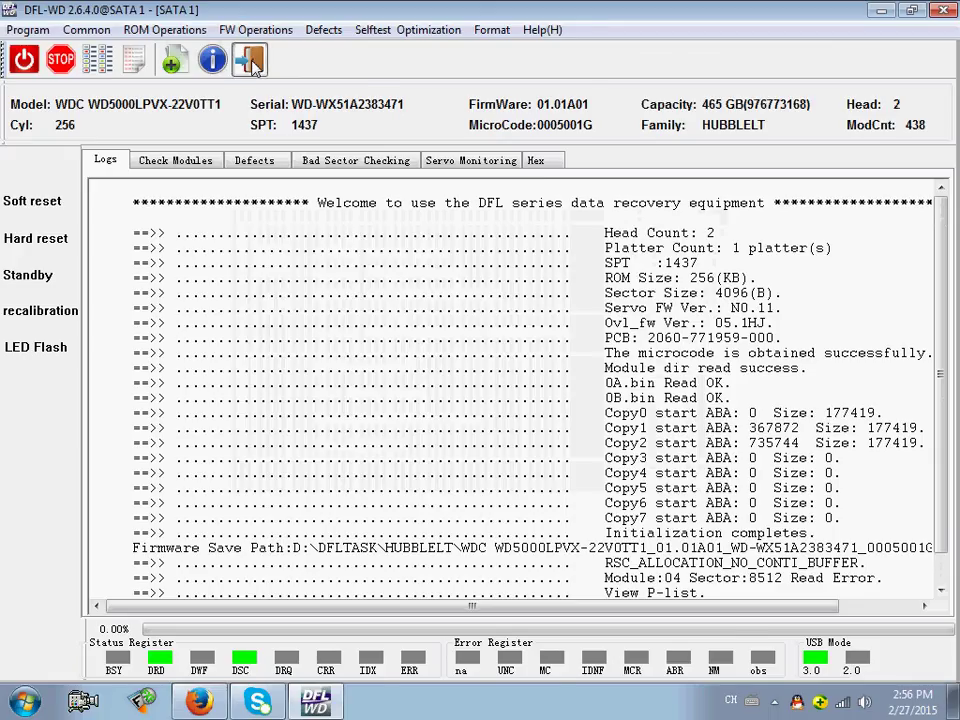
left_click(28, 62)
left_click(948, 12)
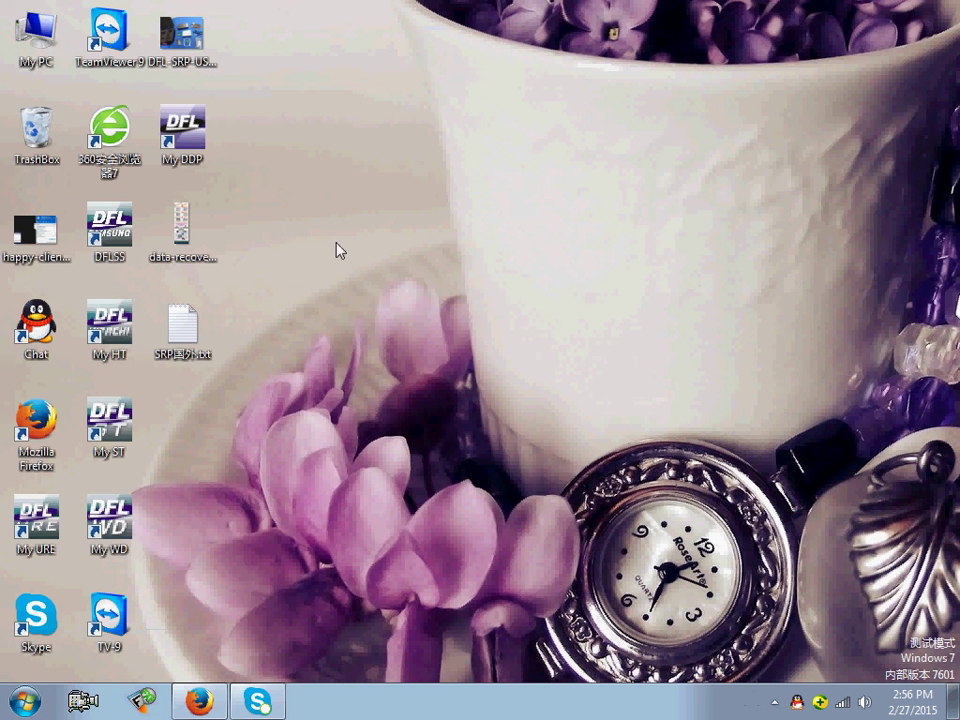
right_click(314, 168)
left_click(371, 240)
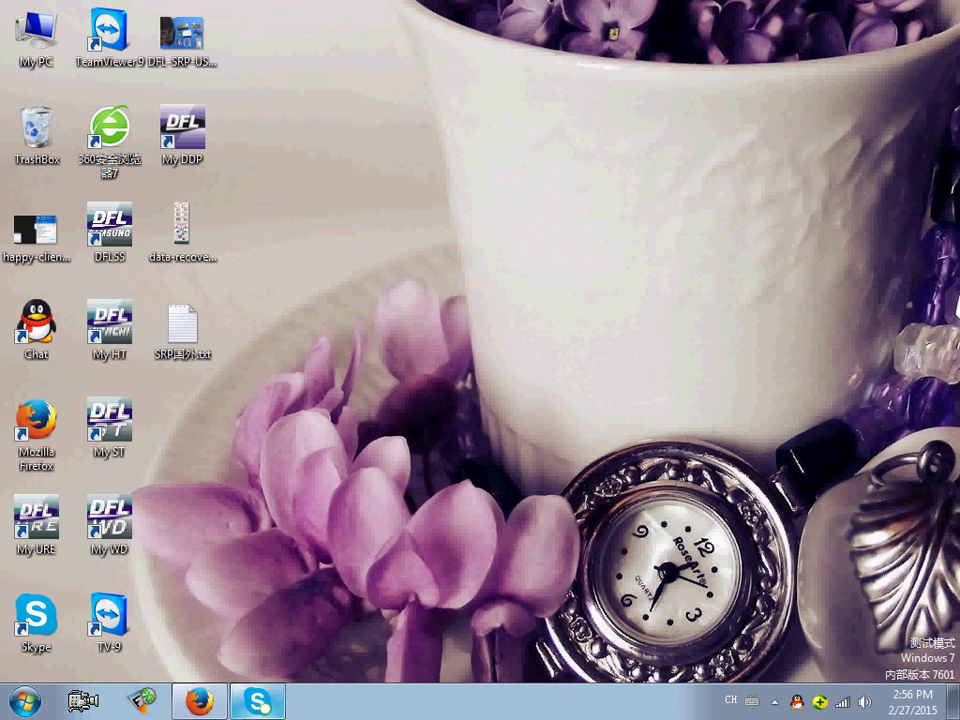
Step: Switch to Firefox and review the DFL-SRP For WD Firmware Repair Tool page, including the buying instructions and the sales contact e-mail
left_click(205, 702)
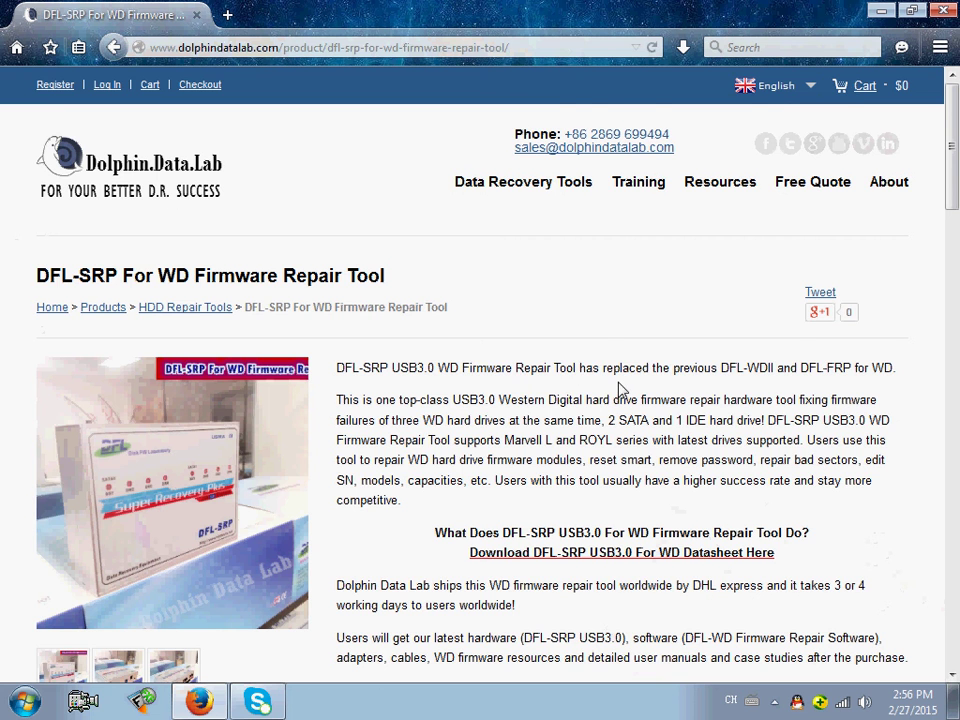
scroll(525, 420, "down", 15)
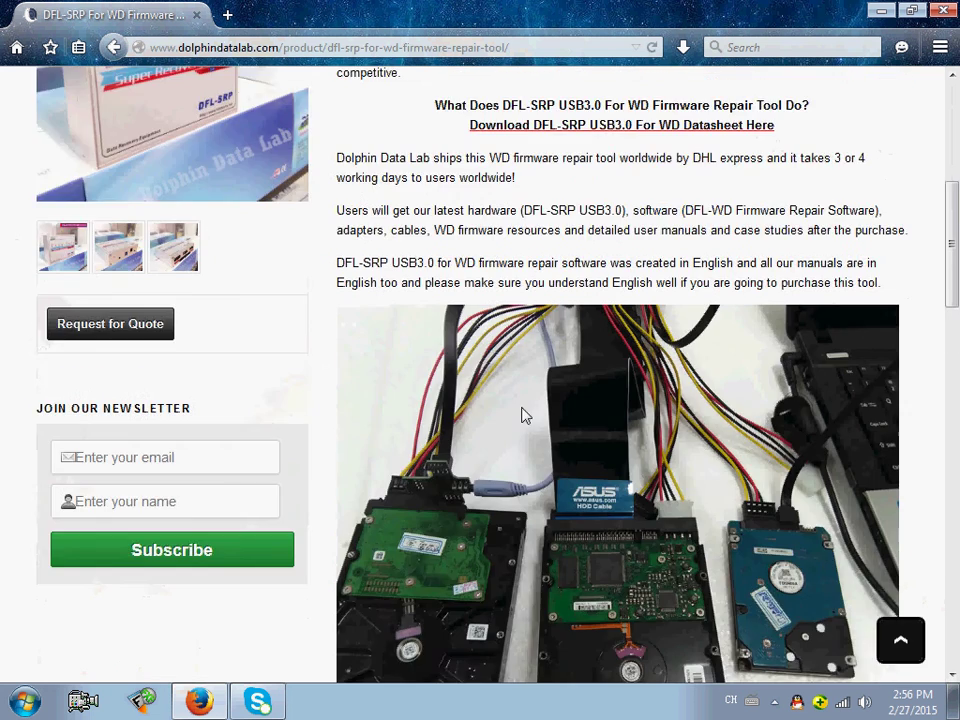
scroll(515, 405, "down", 3)
scroll(514, 400, "up", 10)
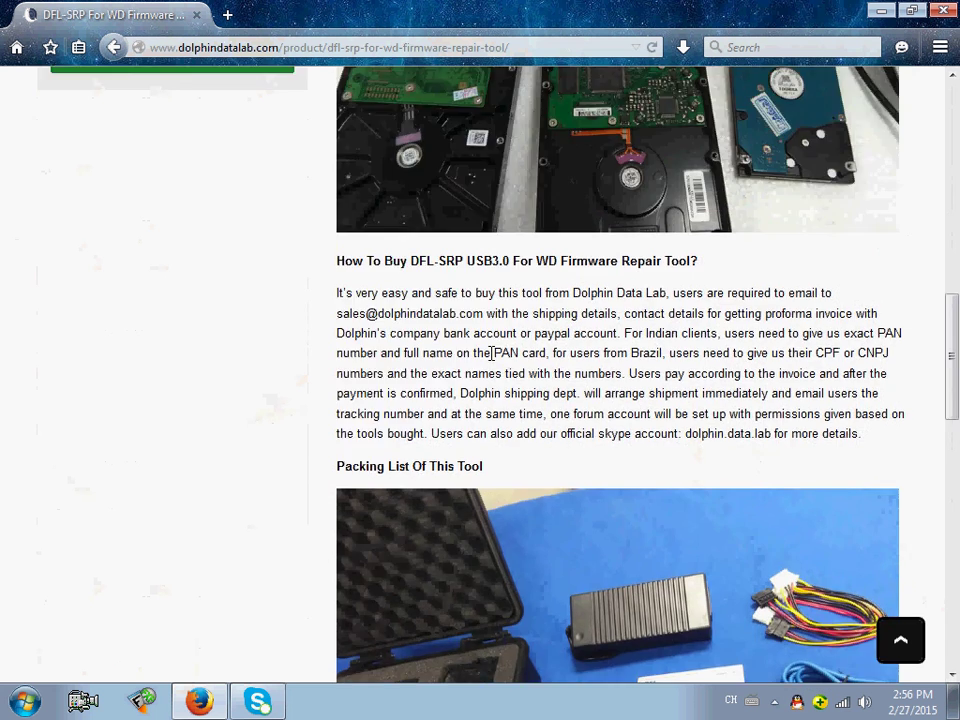
scroll(481, 433, "down", 3)
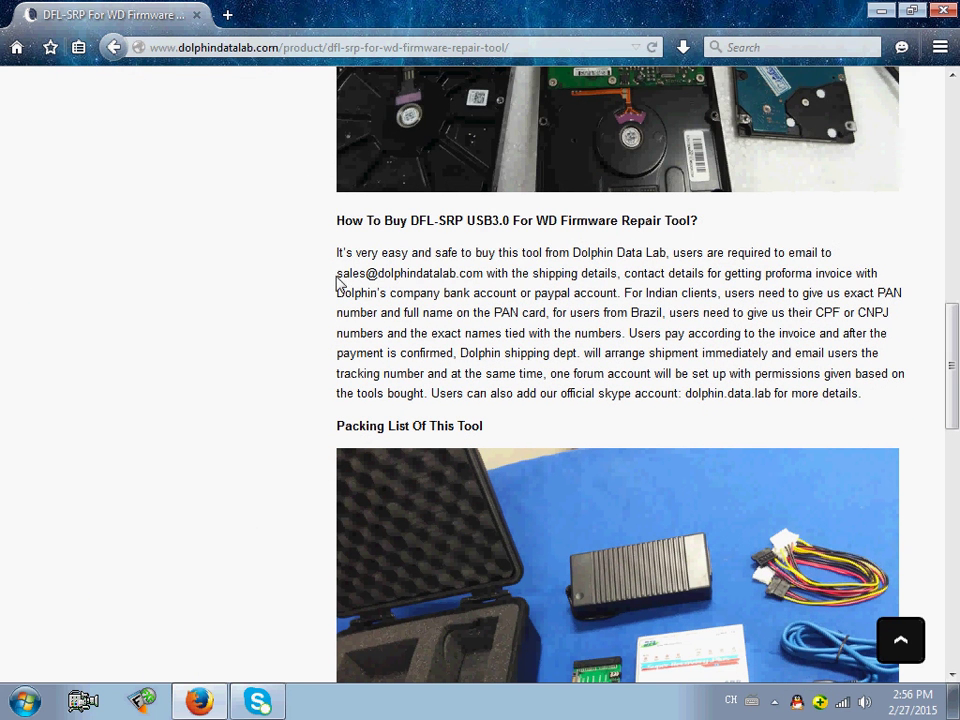
left_click_drag(336, 279, 431, 283)
left_click(493, 276)
scroll(521, 306, "up", 10)
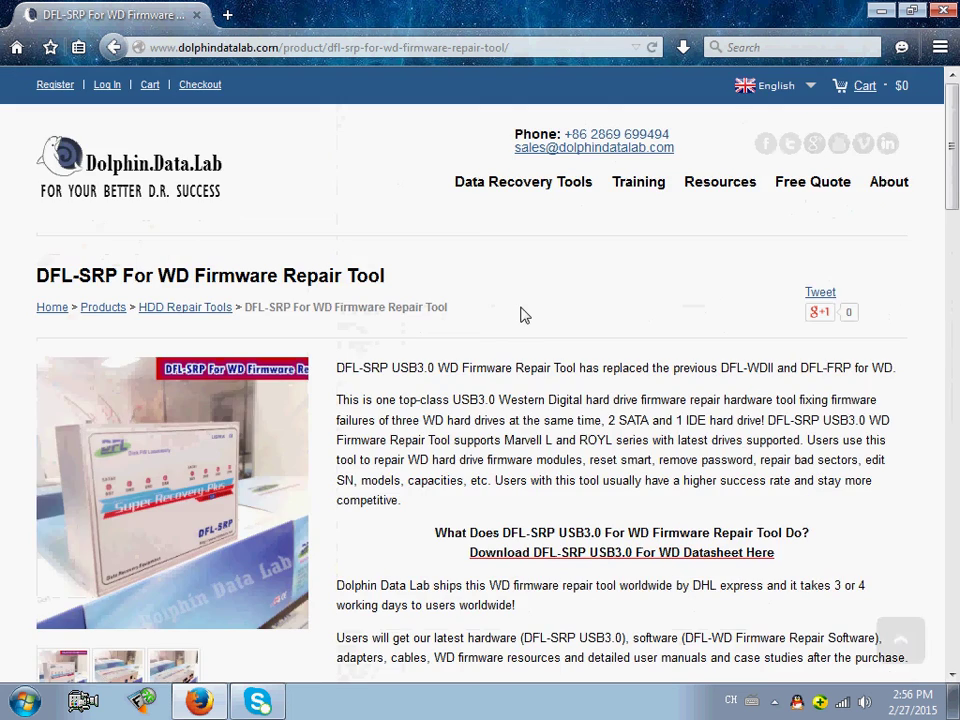